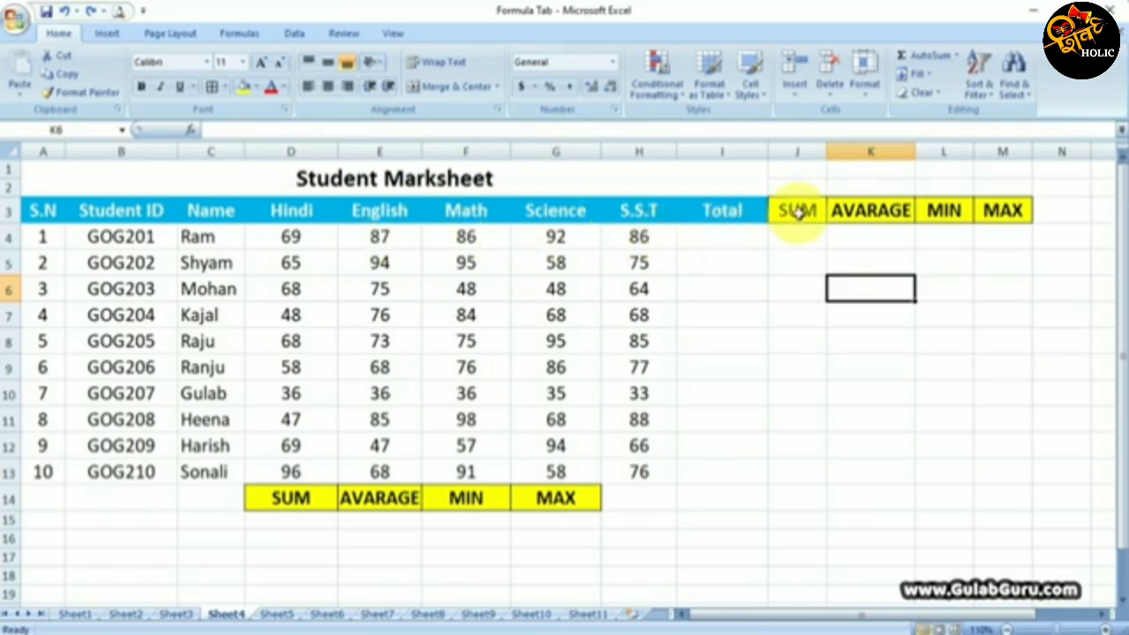
# - Begin a SUM formula in cell J4 that references the first student's marks in D4:H4
pyautogui.click(707, 236)
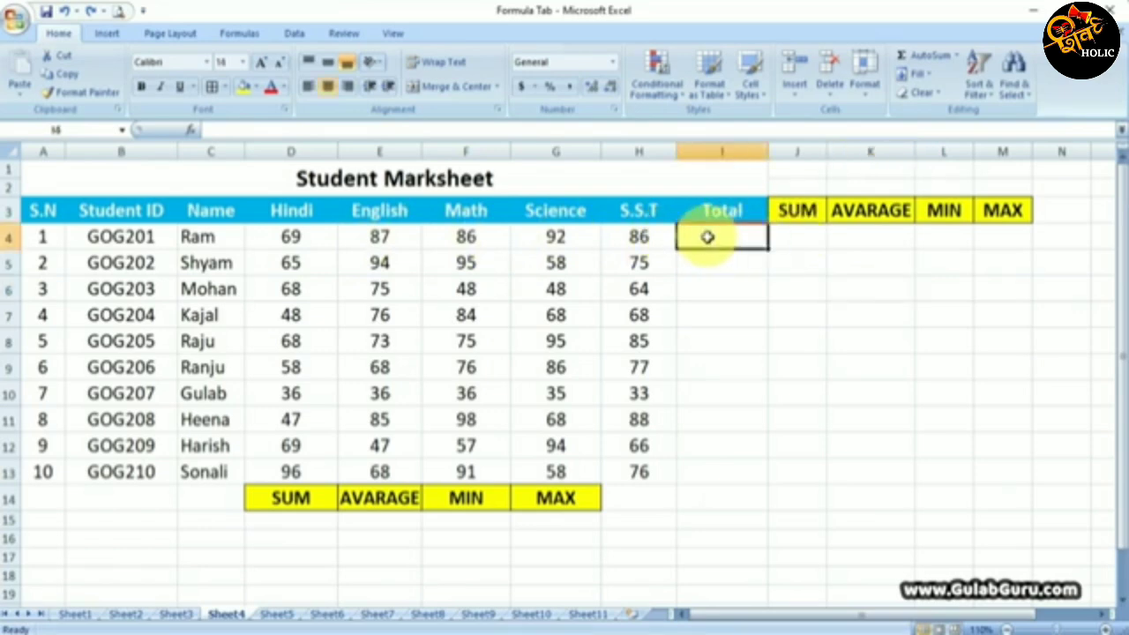
pyautogui.click(787, 239)
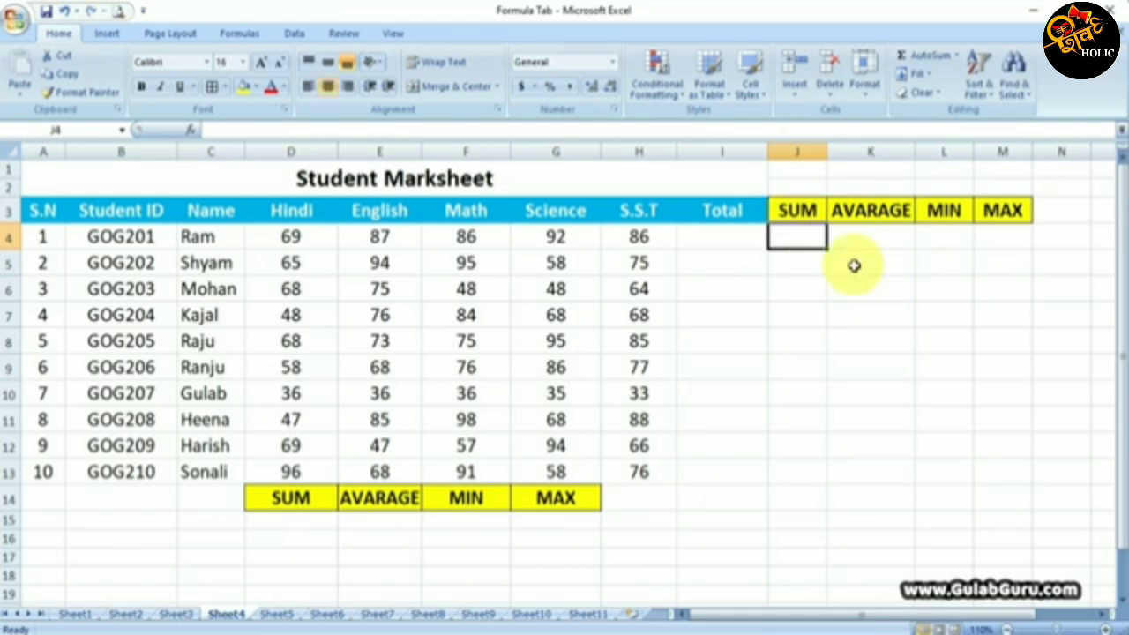
pyautogui.write('=')
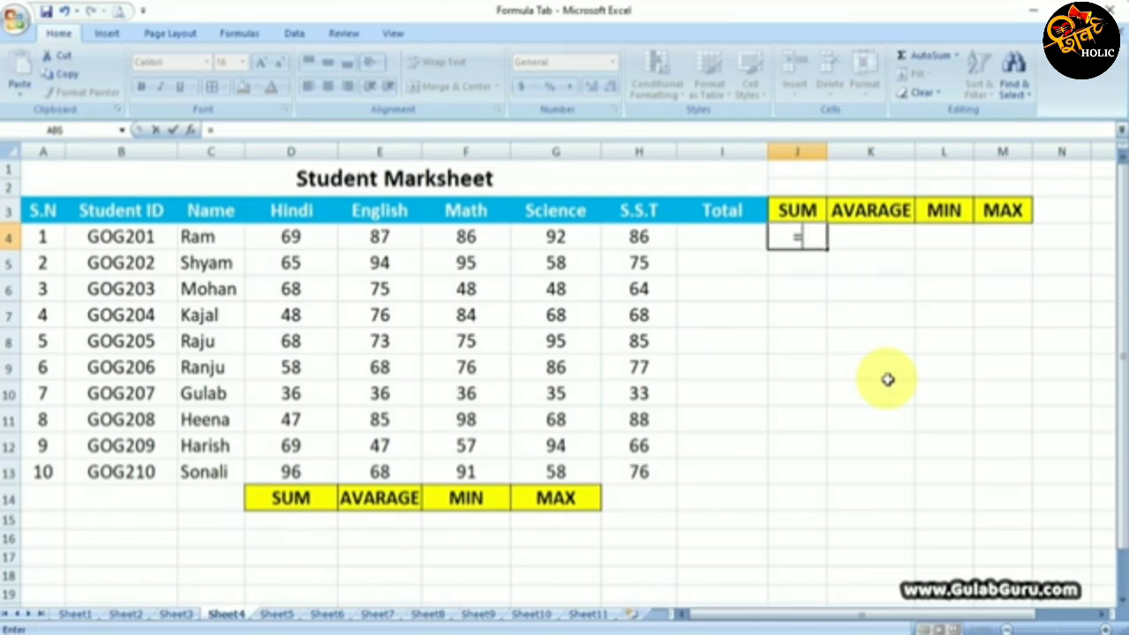
pyautogui.write('SUM')
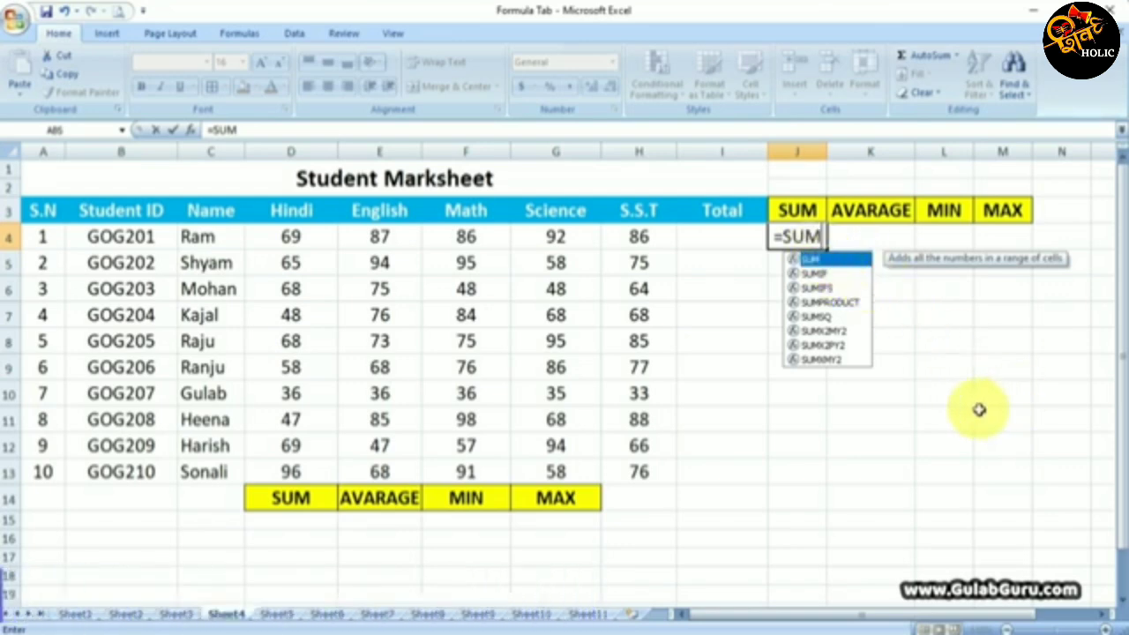
pyautogui.write('(')
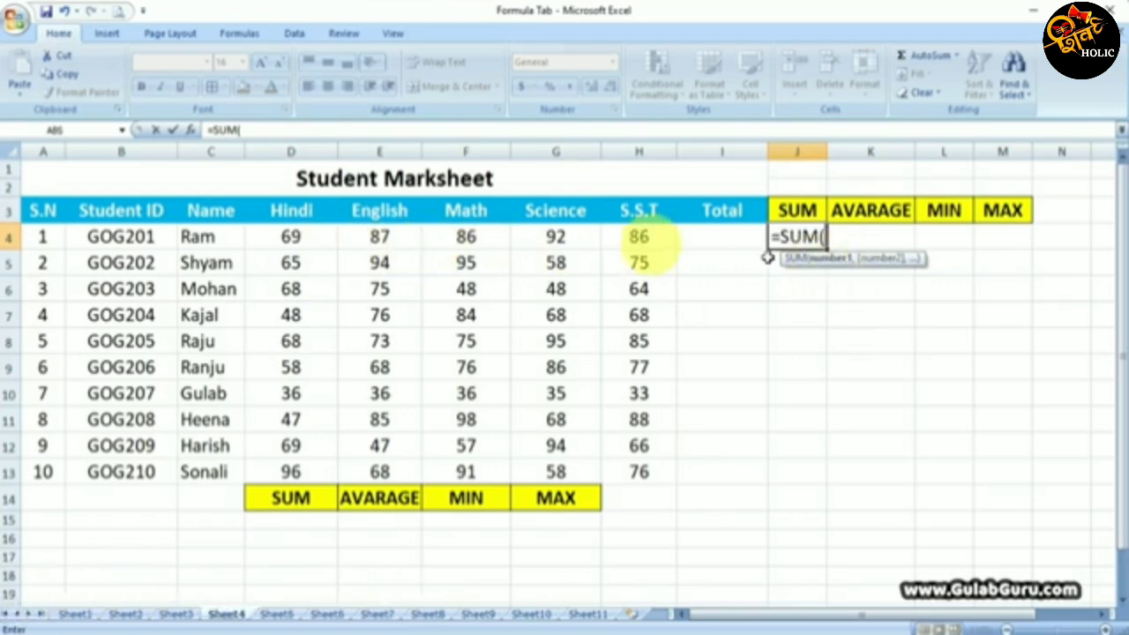
pyautogui.click(289, 237)
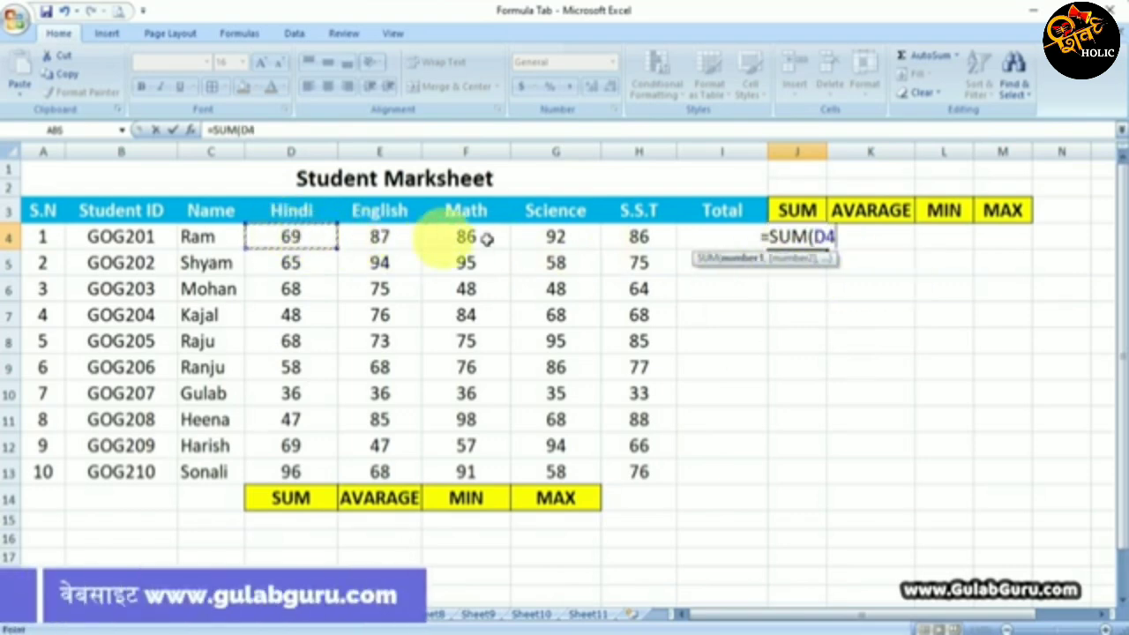
pyautogui.keyDown('shift'); pyautogui.click(634, 236); pyautogui.keyUp('shift')
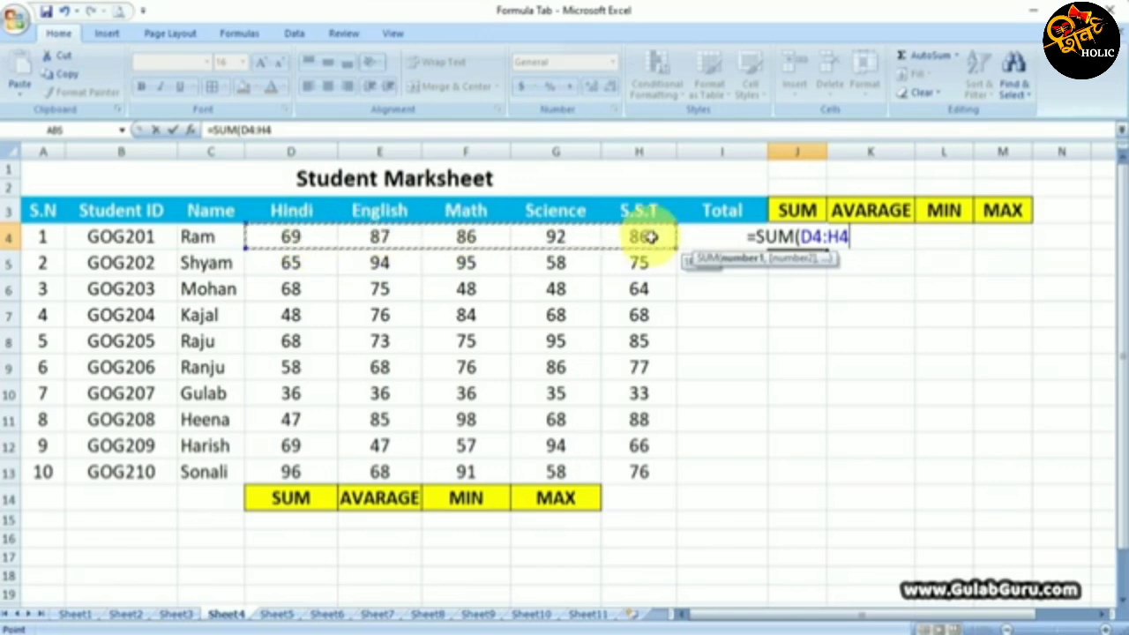
pyautogui.click(295, 238)
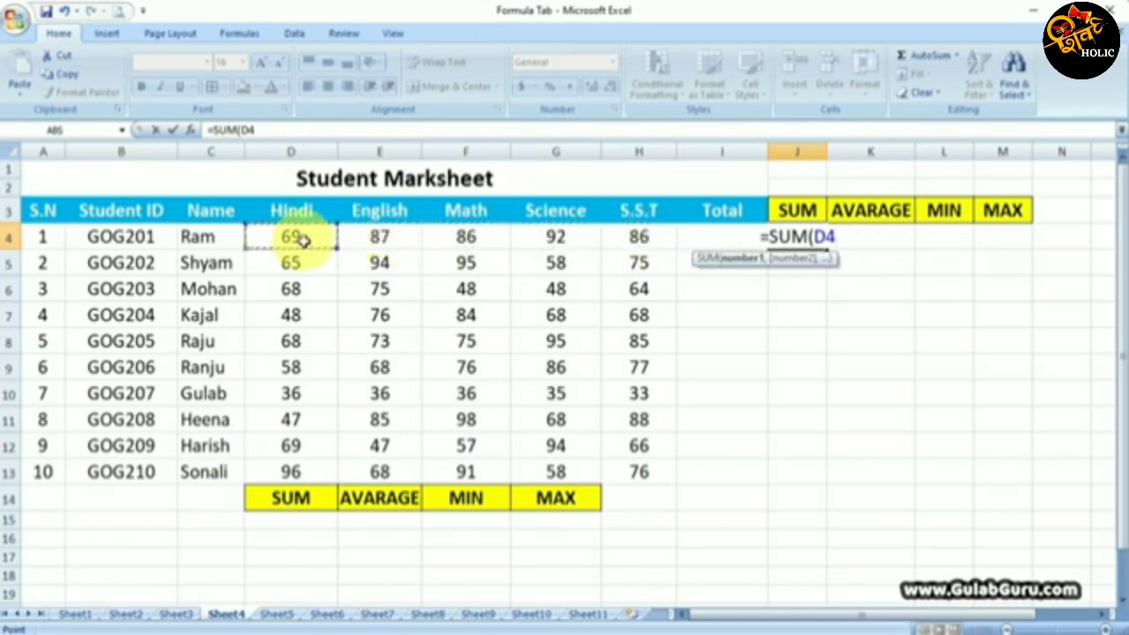
pyautogui.moveTo(293, 236); pyautogui.dragTo(612, 240)
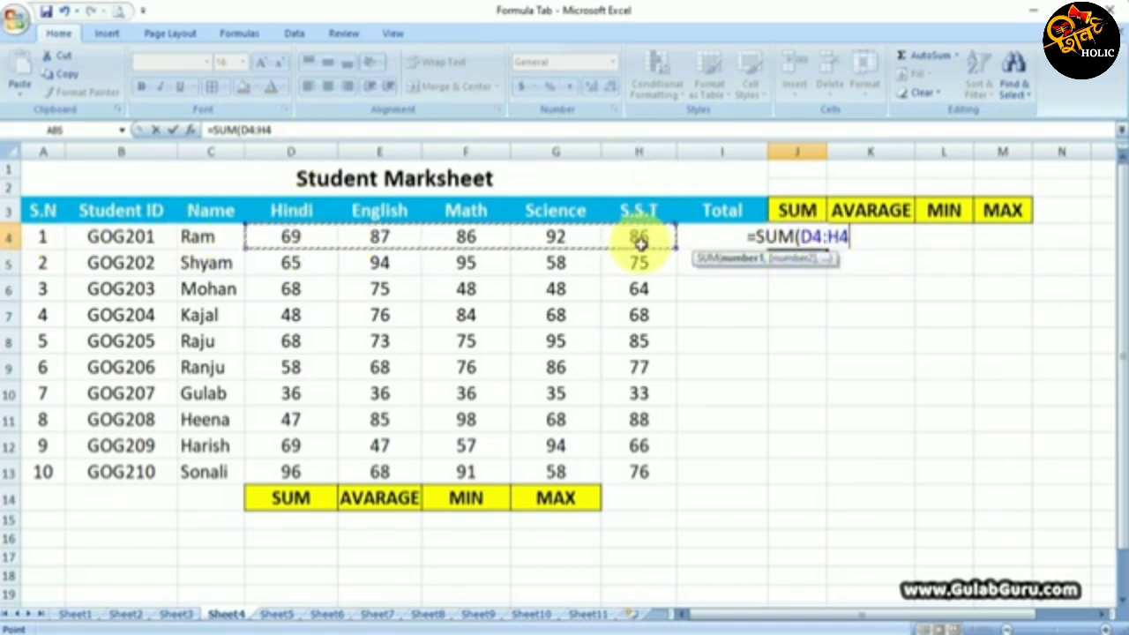
# - Clear the range from the J4 formula, re-enter it manually as D4:H4 and complete =SUM(D4:H4)
pyautogui.press('BackSpace')
pyautogui.press('BackSpace')
pyautogui.press('BackSpace')
pyautogui.press('BackSpace')
pyautogui.press('BackSpace')
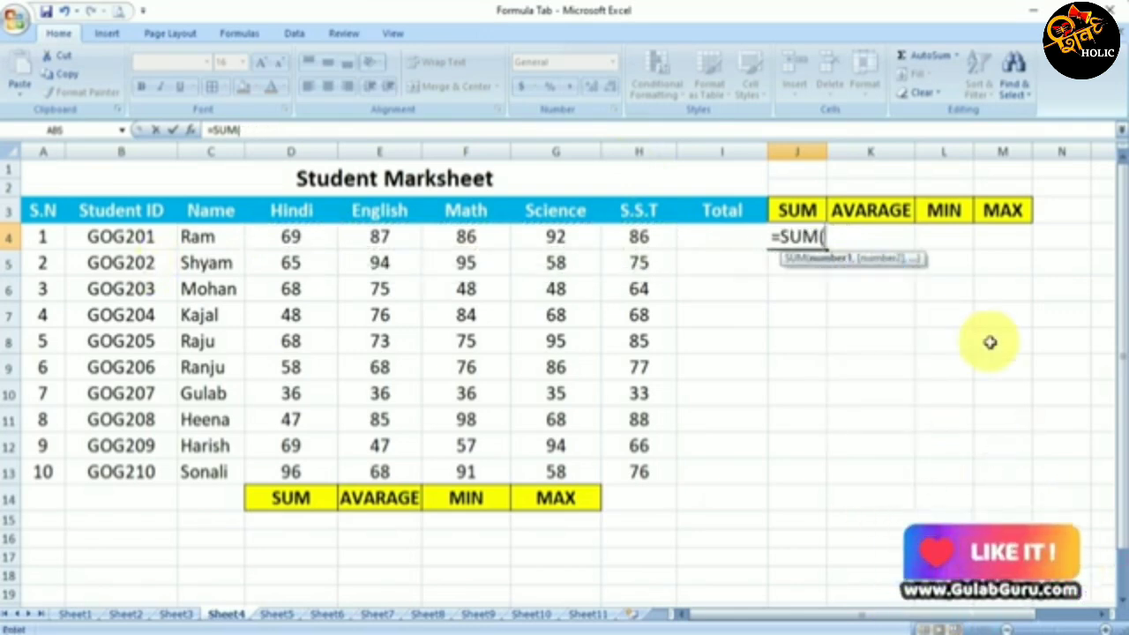
pyautogui.write('D')
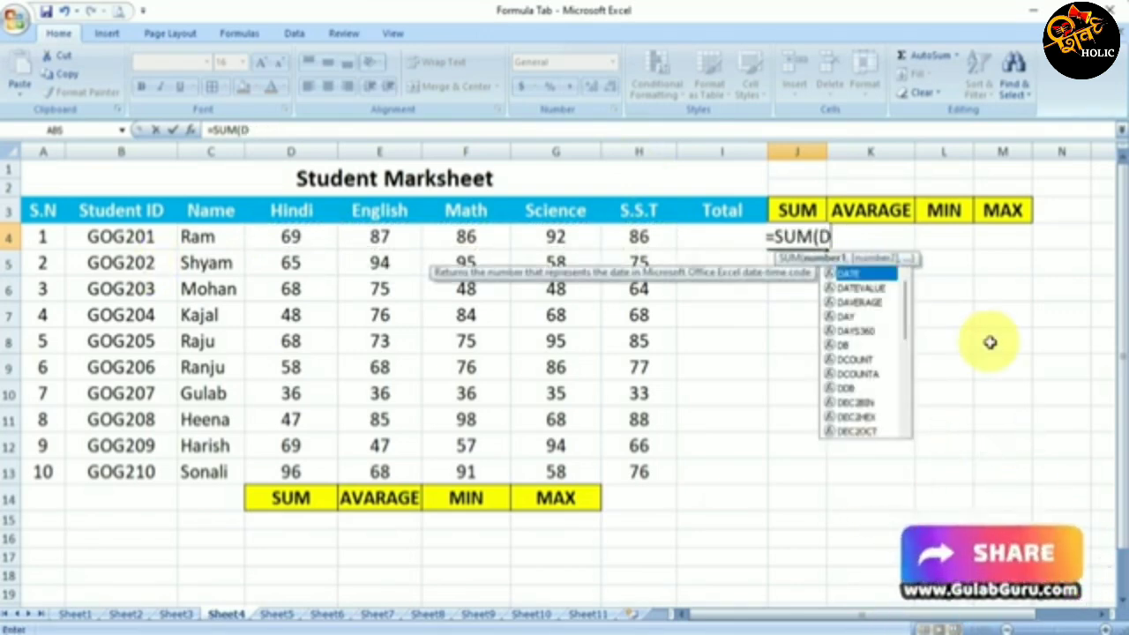
pyautogui.write('4')
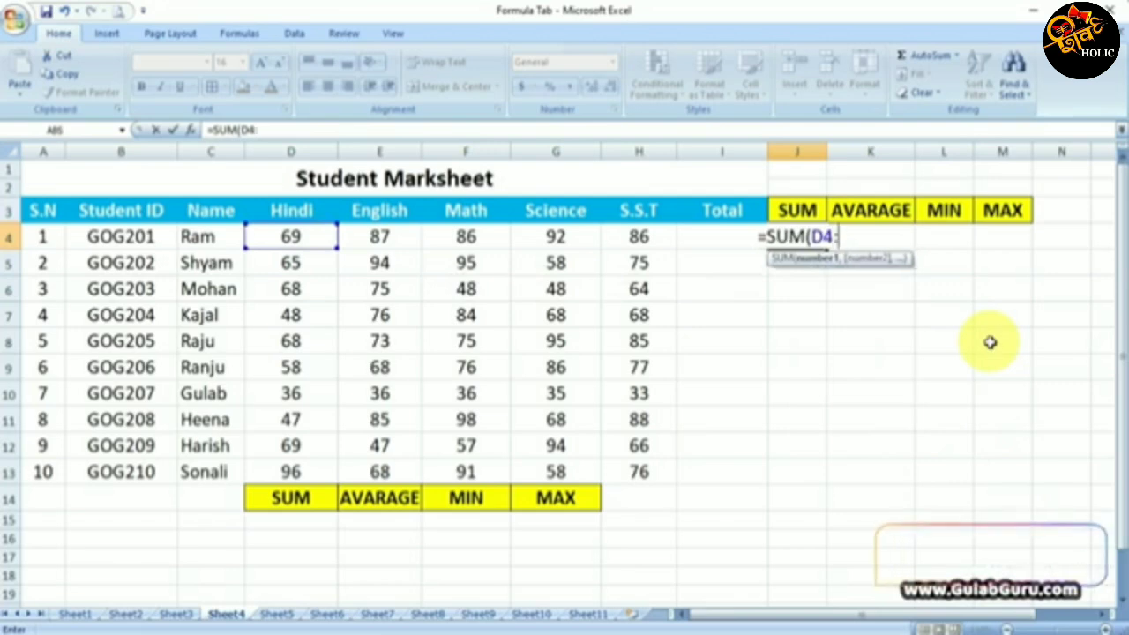
pyautogui.write(':H4')
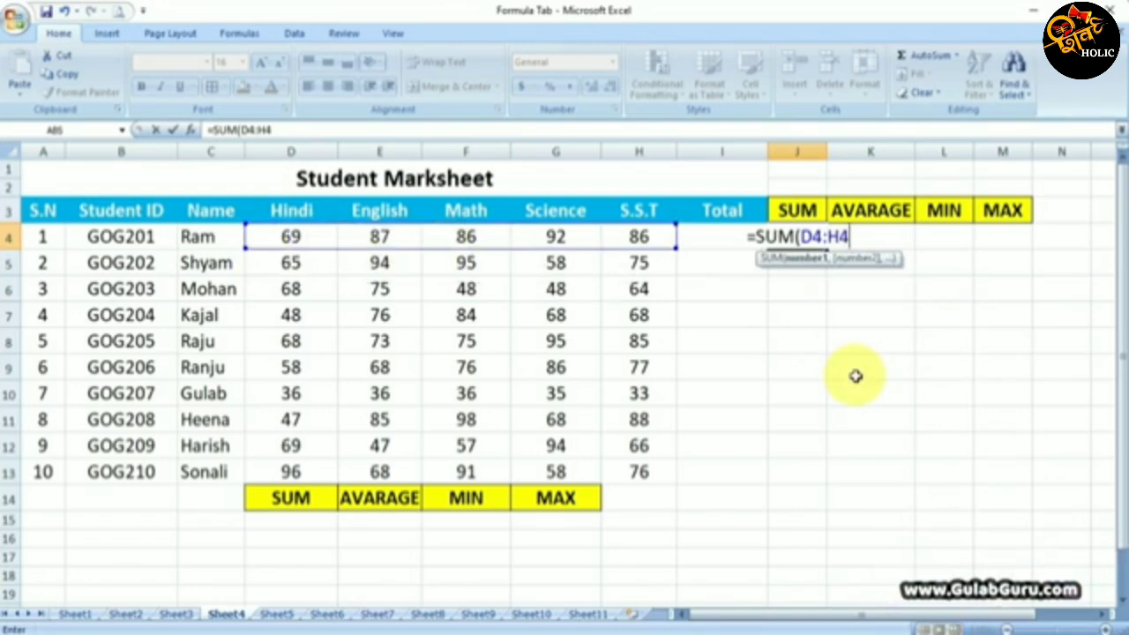
pyautogui.write(')')
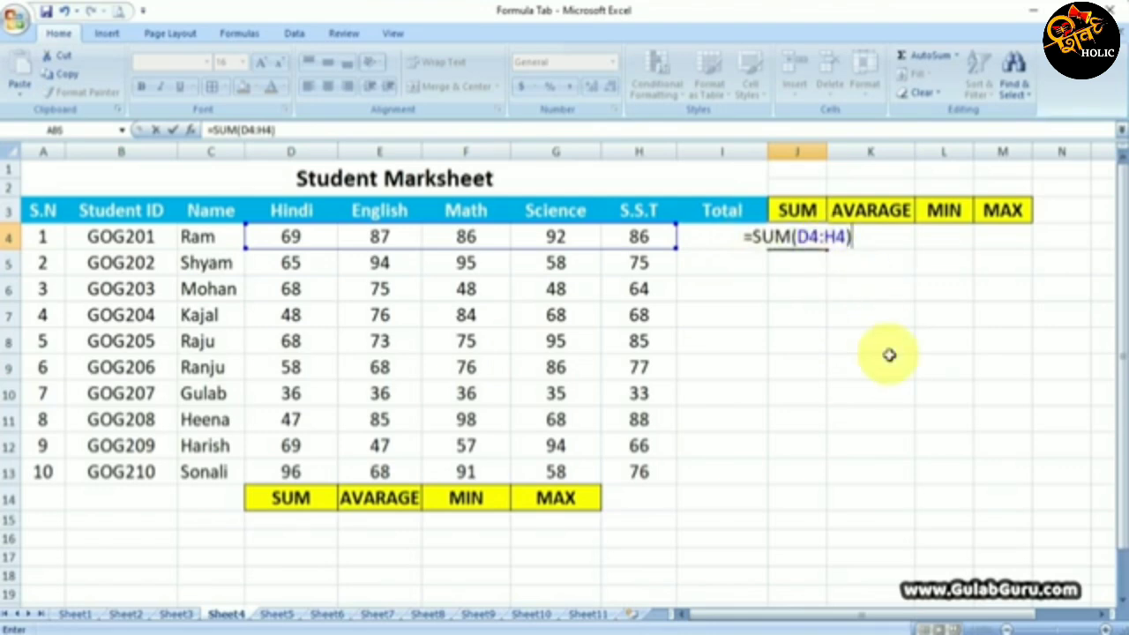
pyautogui.press('Return')
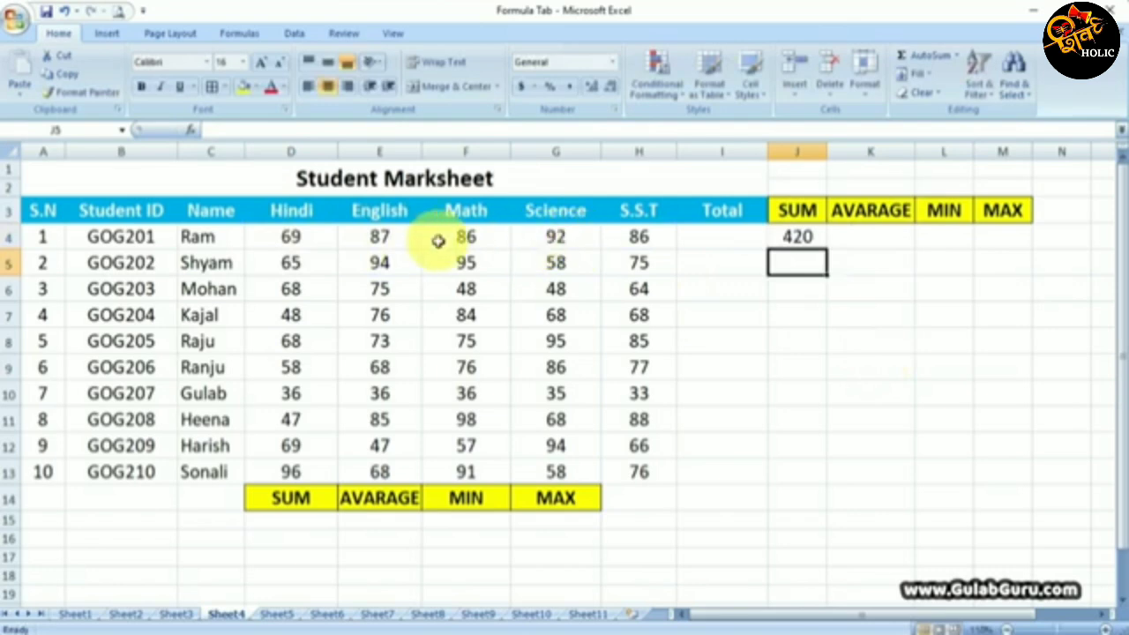
# - Fill the SUM formula from J4 down to J13 for all students and undo the fill
pyautogui.click(803, 237)
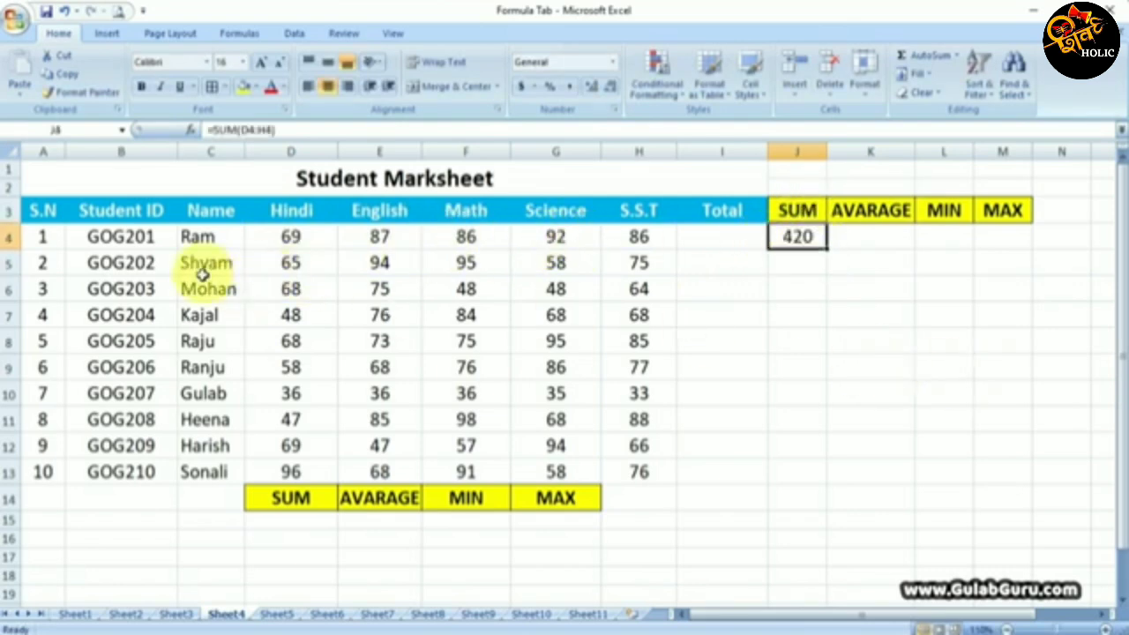
pyautogui.click(801, 261)
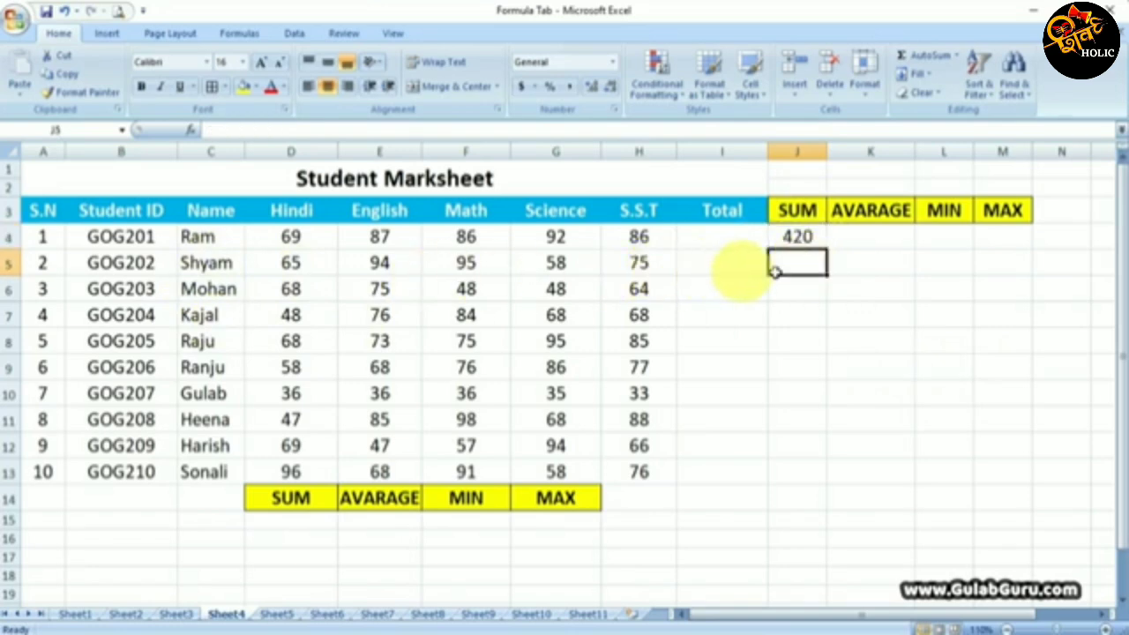
pyautogui.click(798, 238)
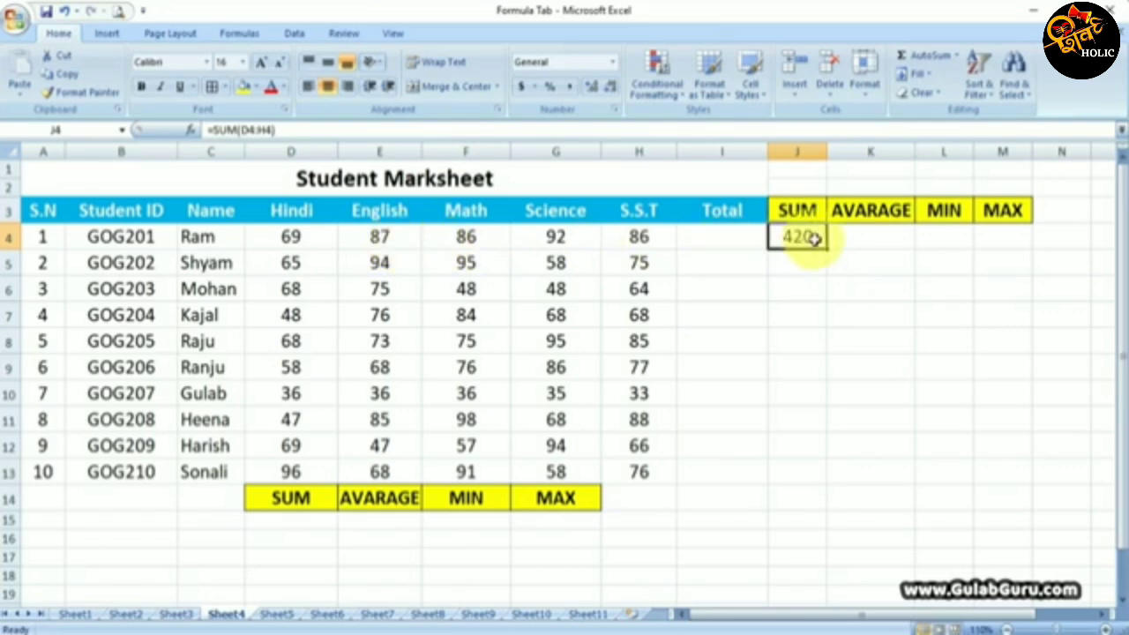
pyautogui.moveTo(826, 251); pyautogui.dragTo(822, 480)
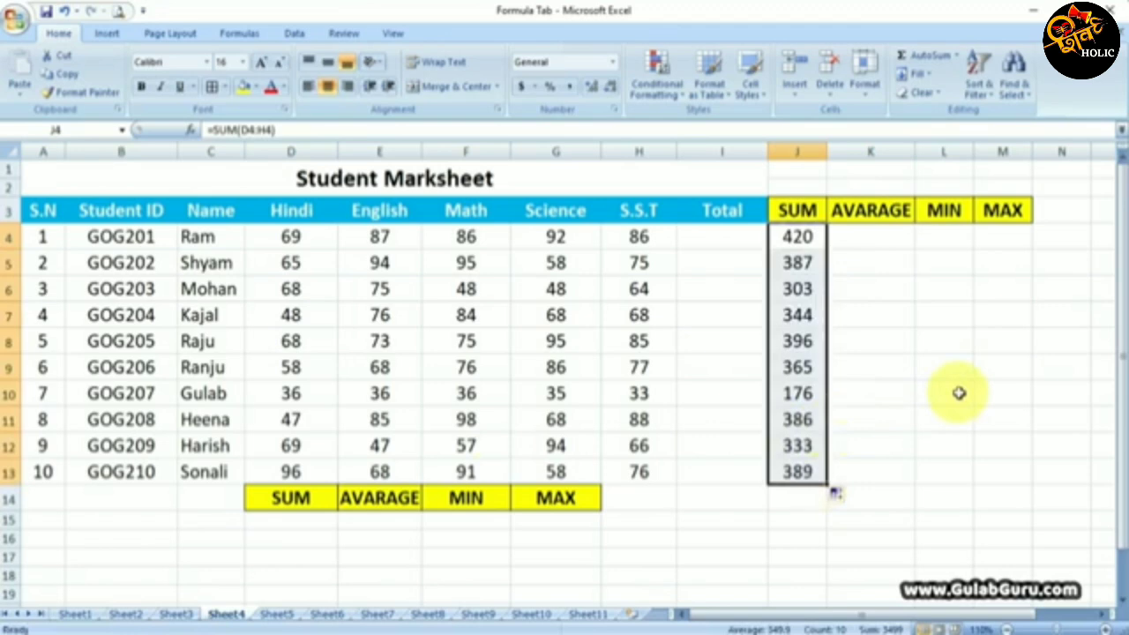
pyautogui.hotkey('ctrl', 'z')
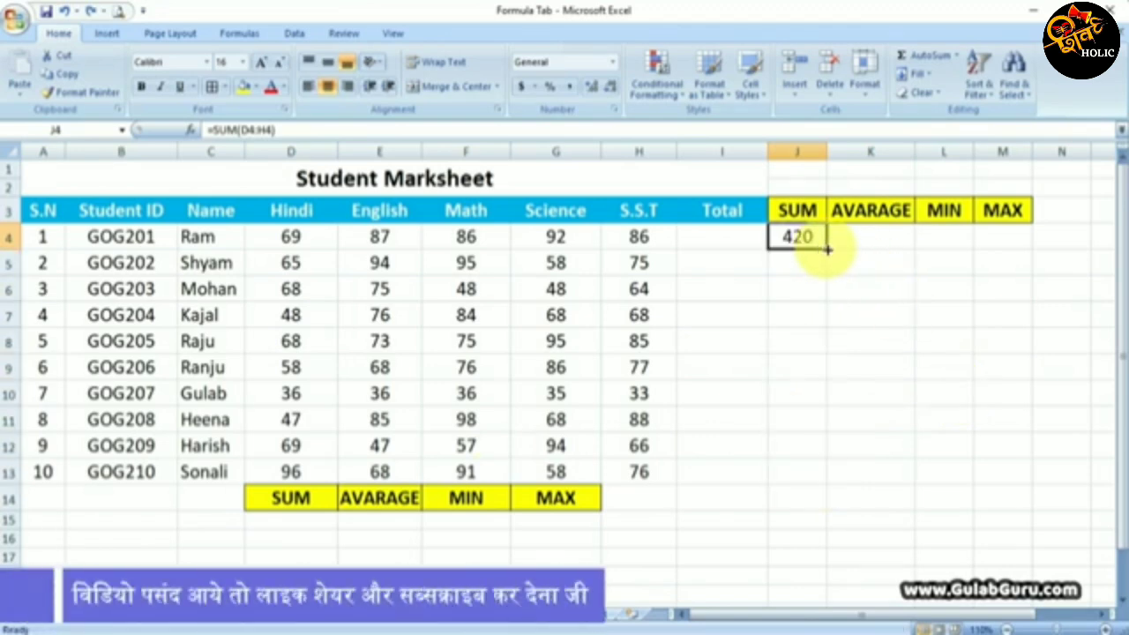
# - Repeat the fill of the SUM formula down to J13, and undo both the fill and the J4 formula
pyautogui.moveTo(827, 249); pyautogui.dragTo(819, 479)
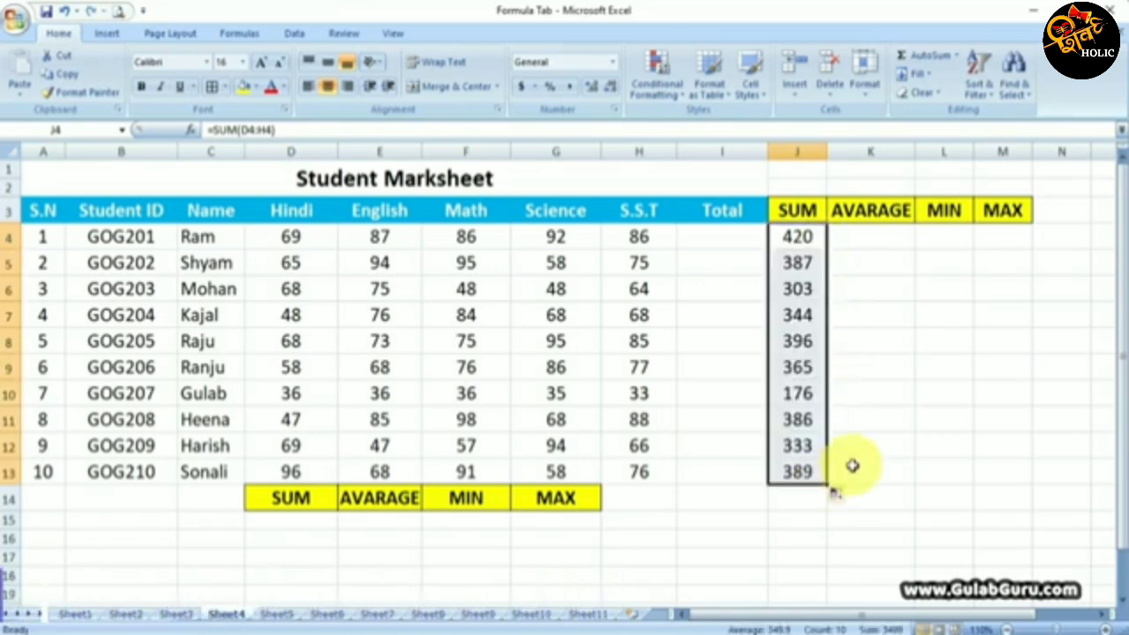
pyautogui.hotkey('ctrl', 'z')
pyautogui.hotkey('ctrl', 'z')
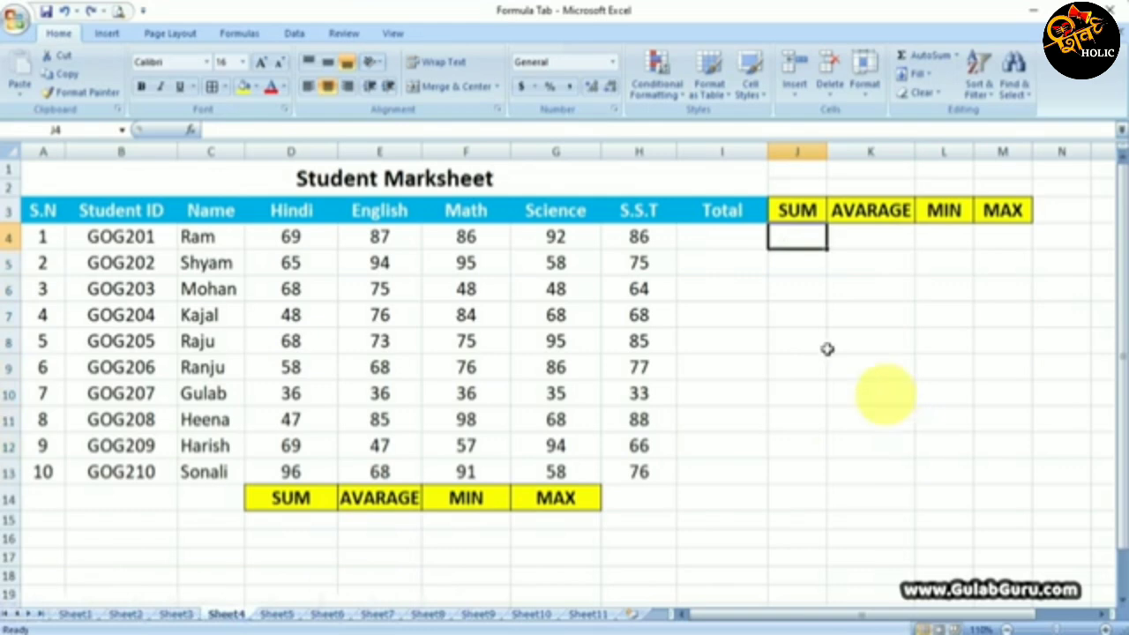
# - Insert an AutoSum of D4:I4 in cell J4 and fill the formula down to J13
pyautogui.click(934, 63)
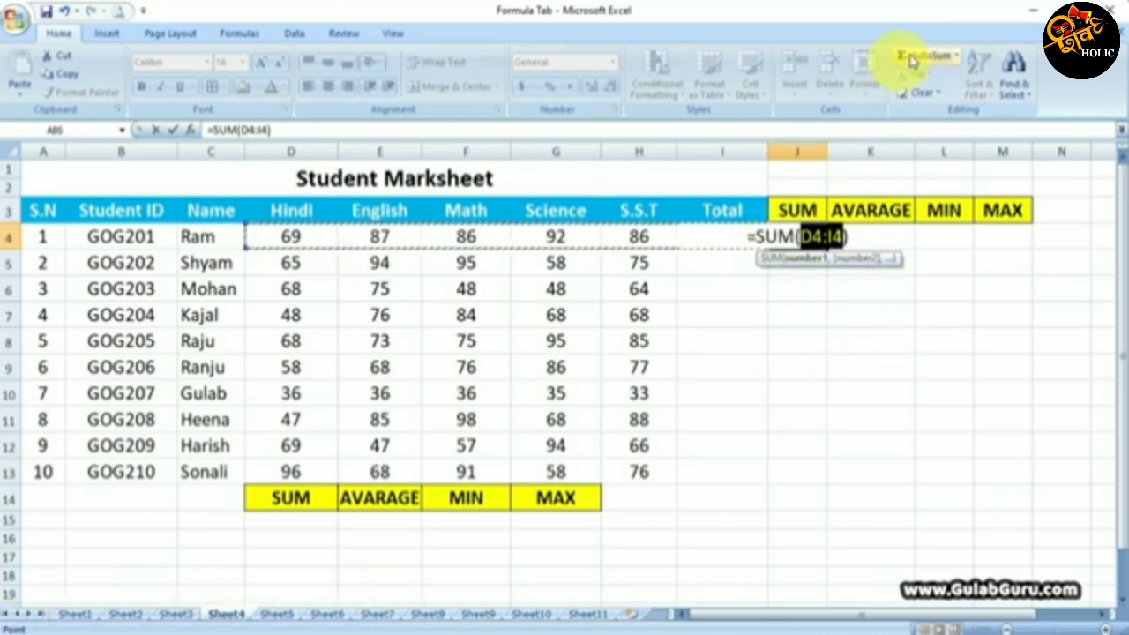
pyautogui.click(853, 239)
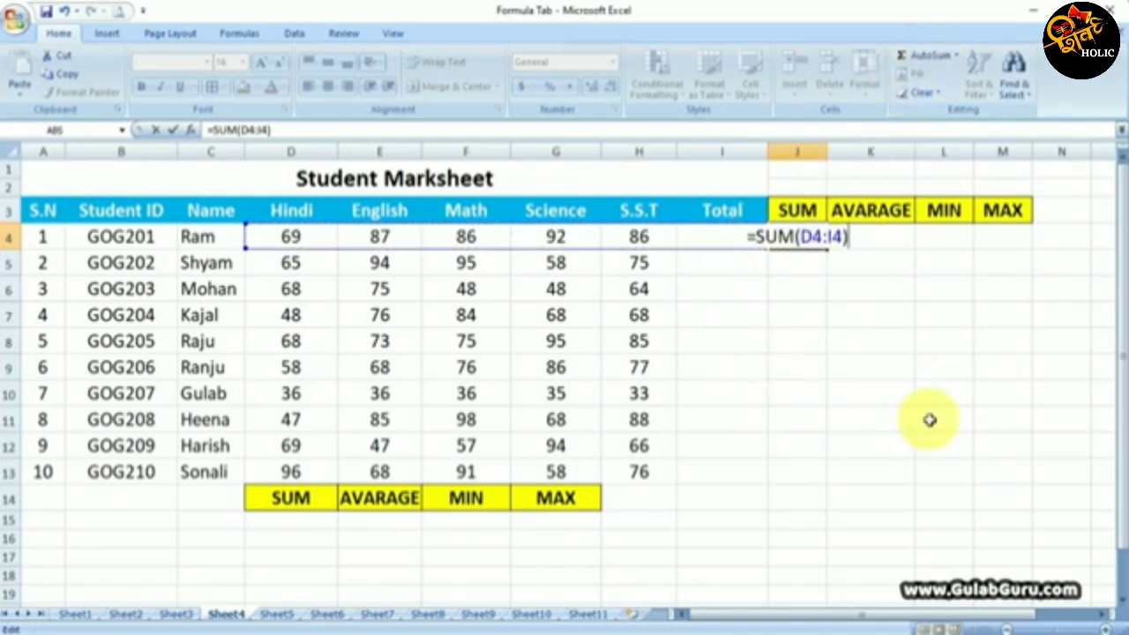
pyautogui.press('Return')
pyautogui.click(798, 234)
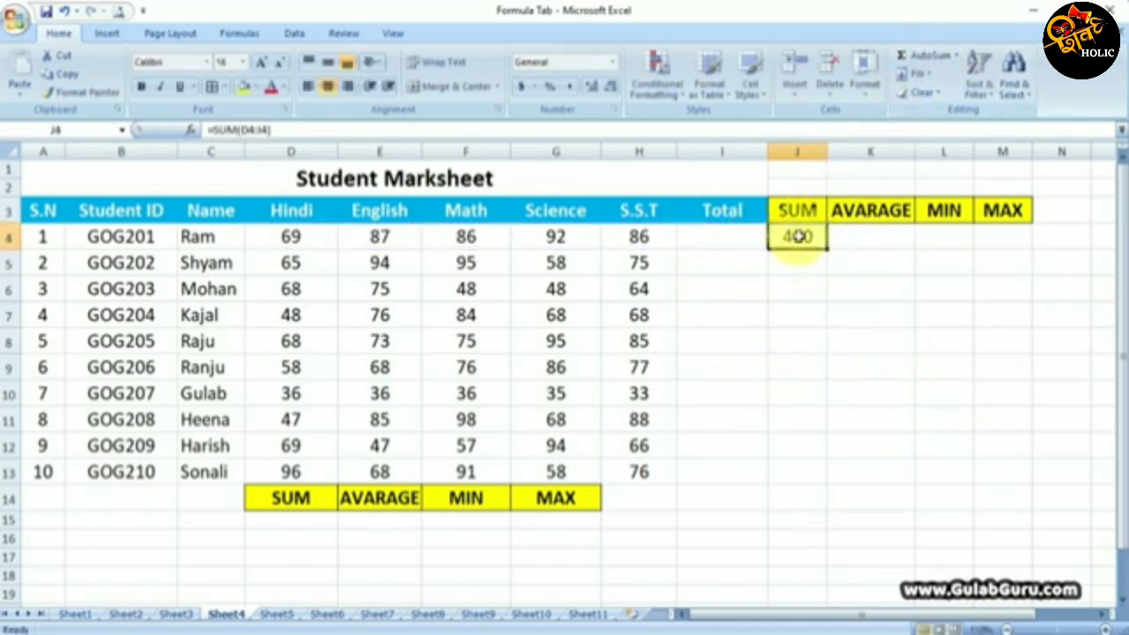
pyautogui.moveTo(828, 252); pyautogui.dragTo(826, 476)
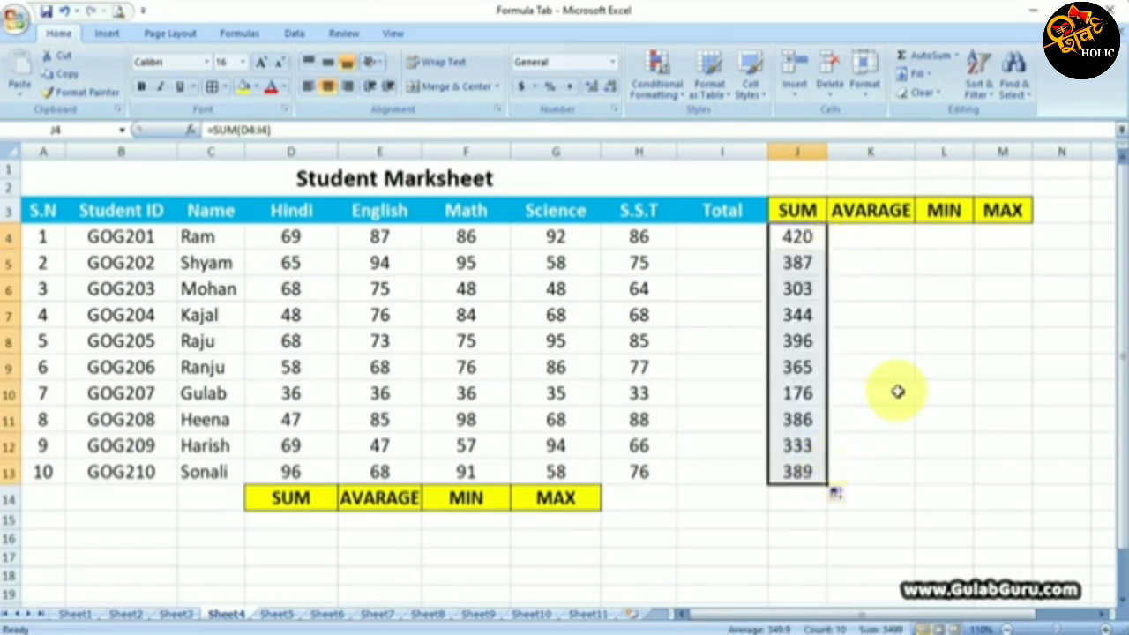
# - Inspect the filled formulas in cells J4, J7 and J13 of the SUM column
pyautogui.click(882, 238)
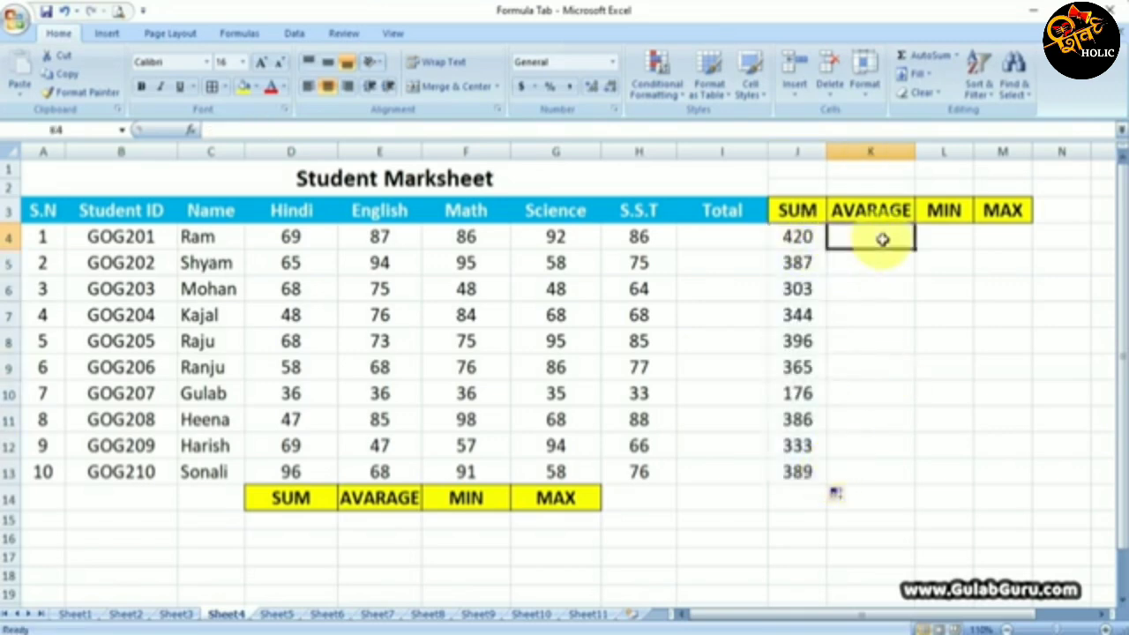
pyautogui.click(722, 499)
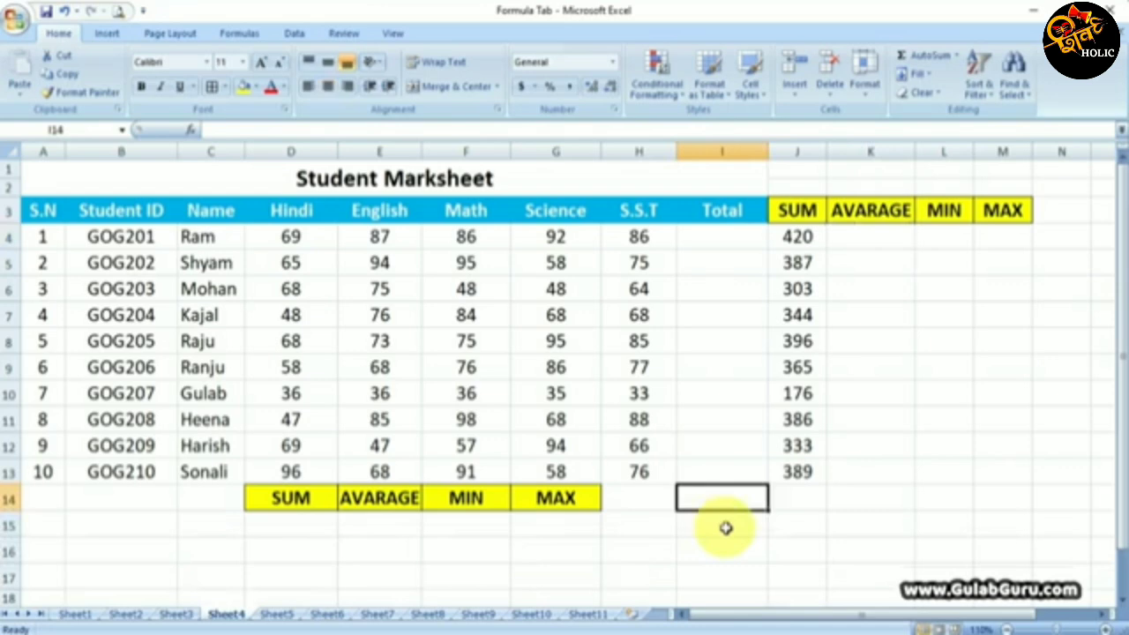
pyautogui.click(803, 236)
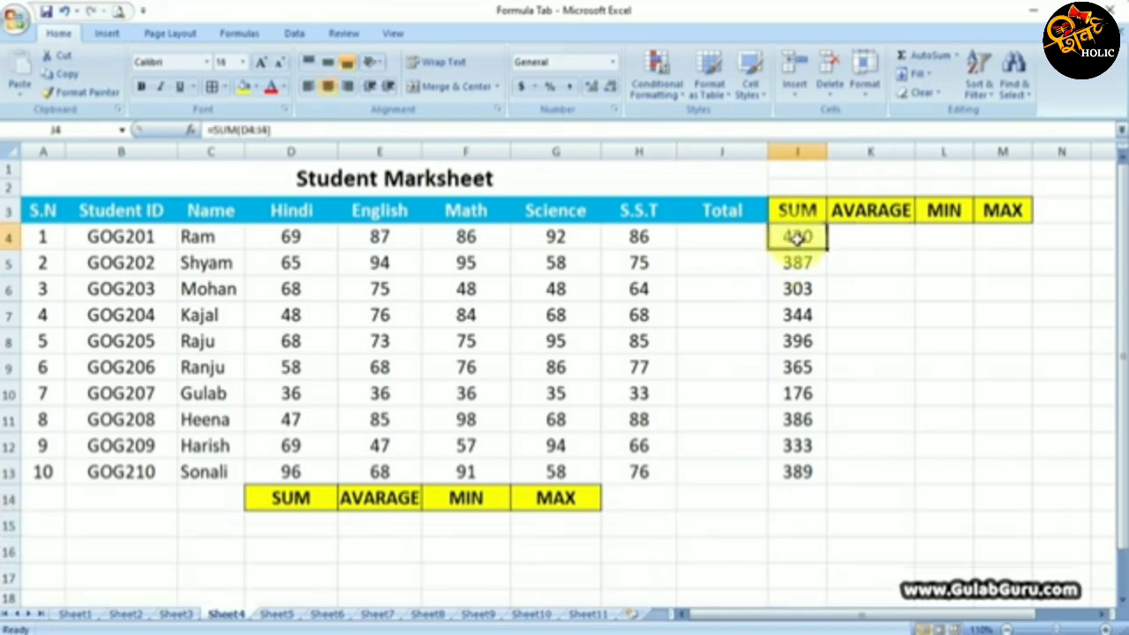
pyautogui.click(799, 317)
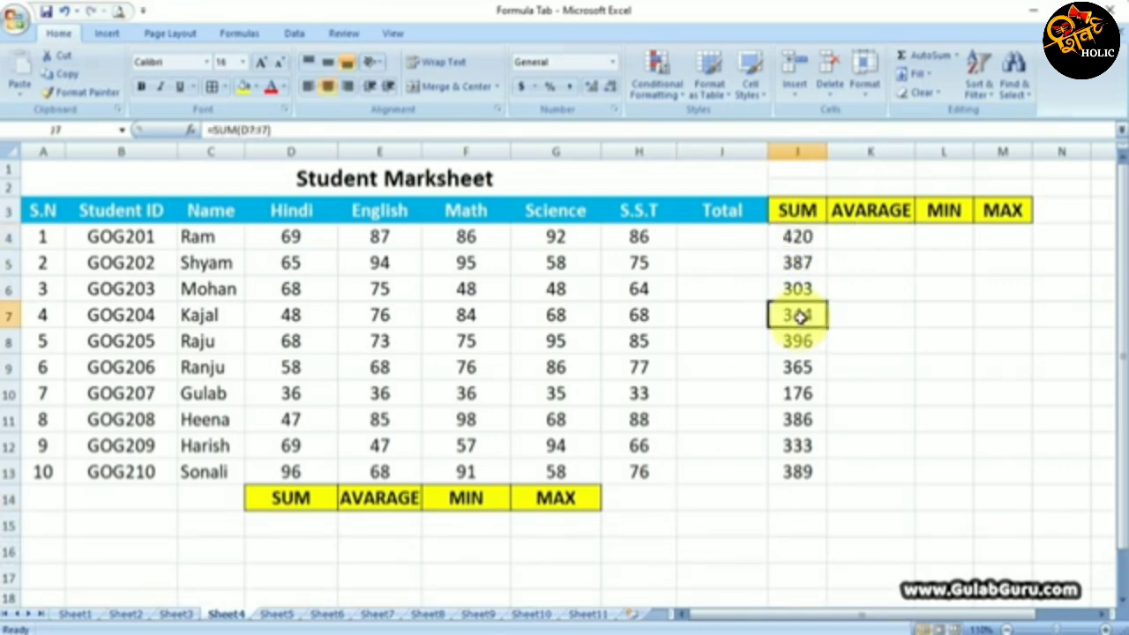
pyautogui.click(795, 472)
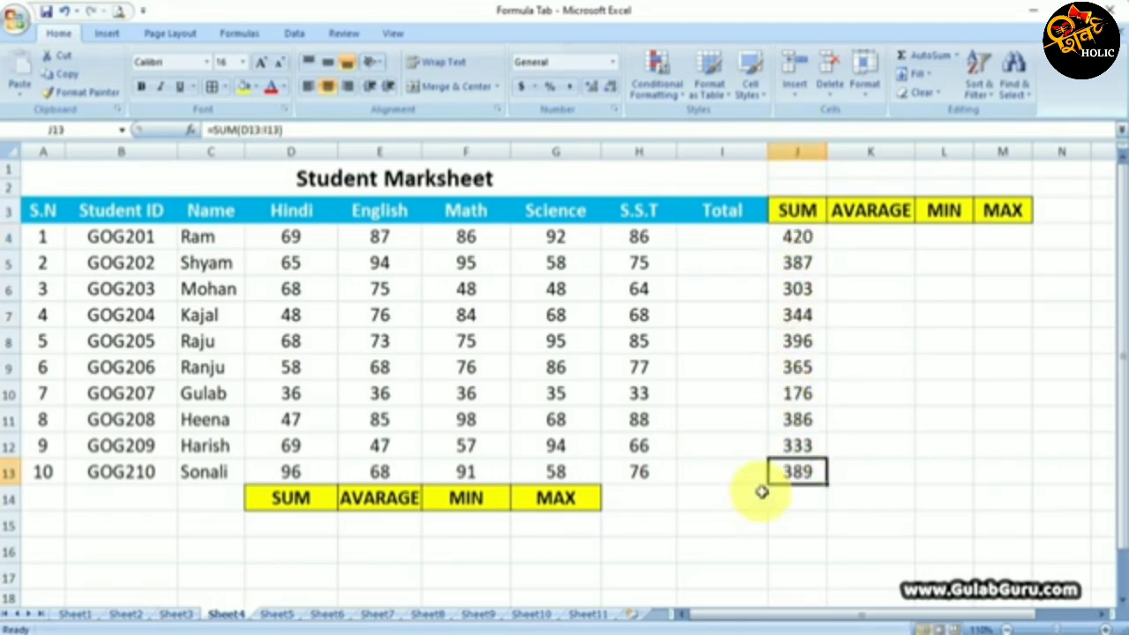
# - Enter the formula =SUM(J4,J7,J13) in cell D15 to add the three separate student totals
pyautogui.click(320, 531)
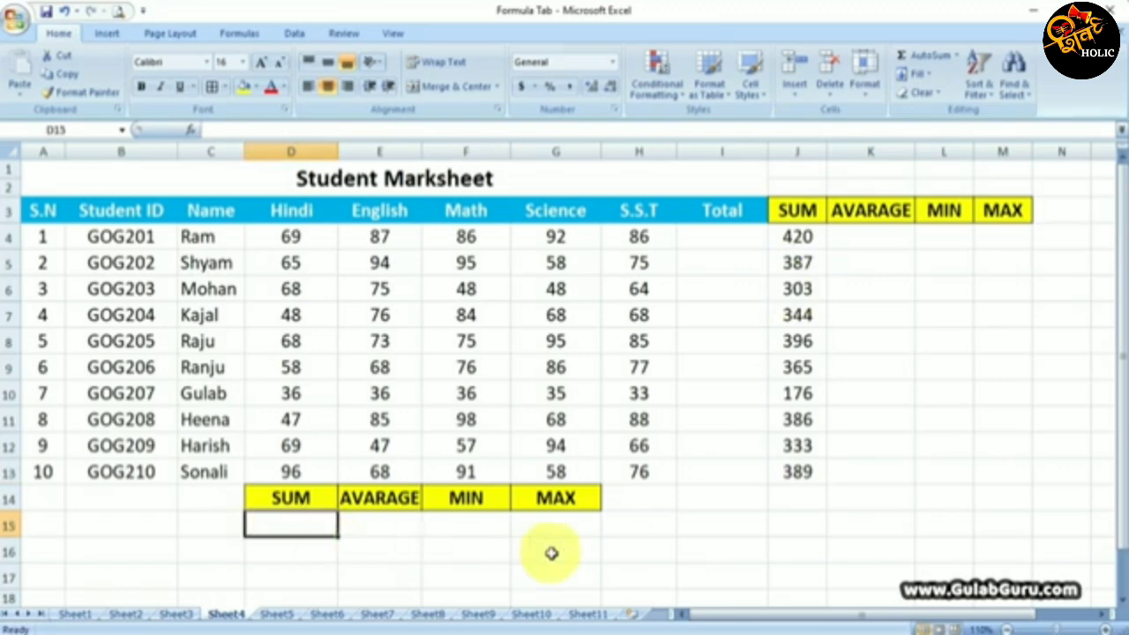
pyautogui.write('=')
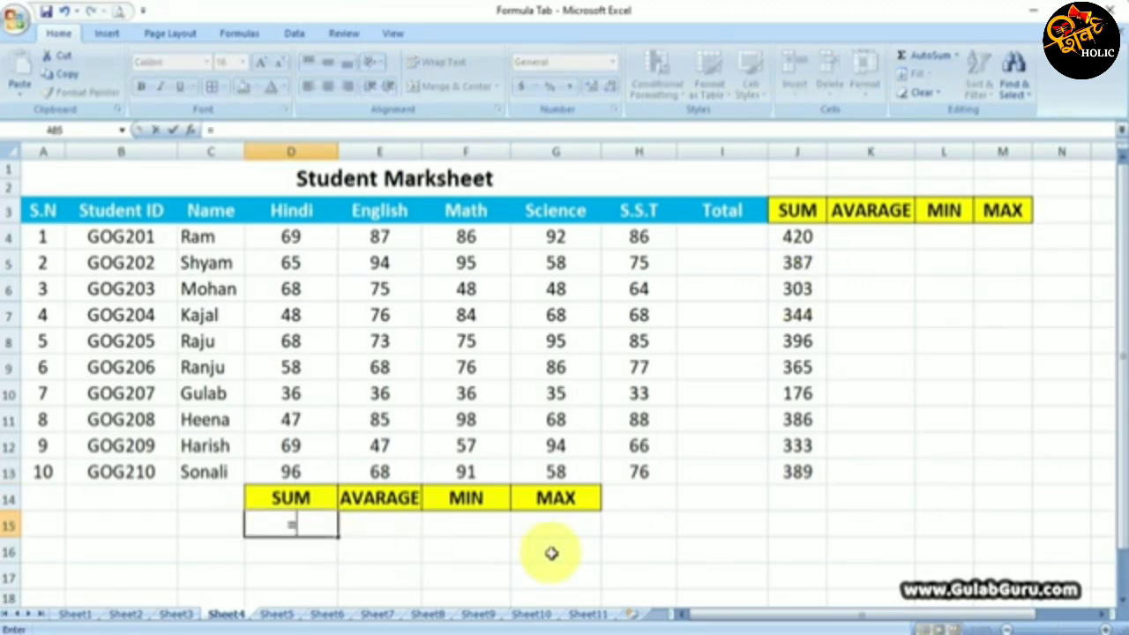
pyautogui.write('S')
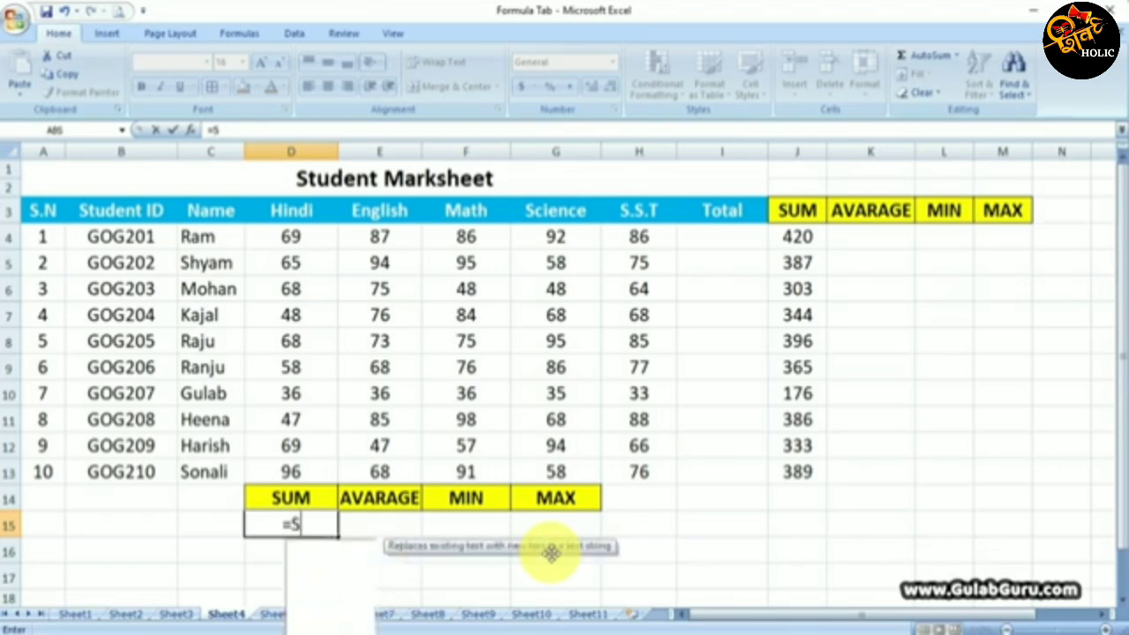
pyautogui.write('UM(')
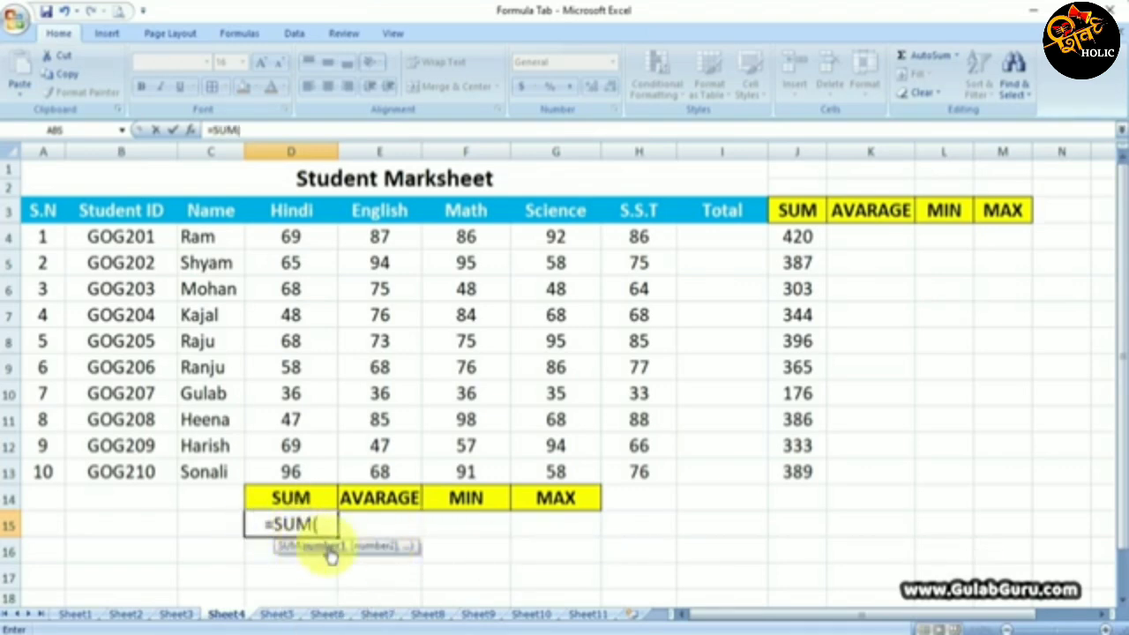
pyautogui.click(802, 236)
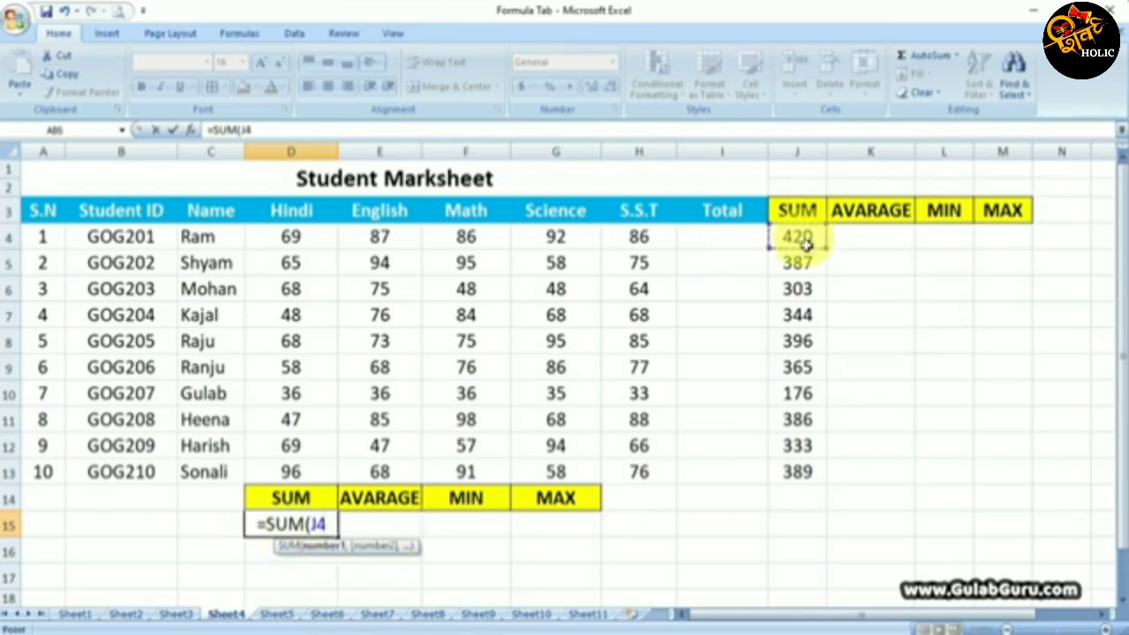
pyautogui.write(',')
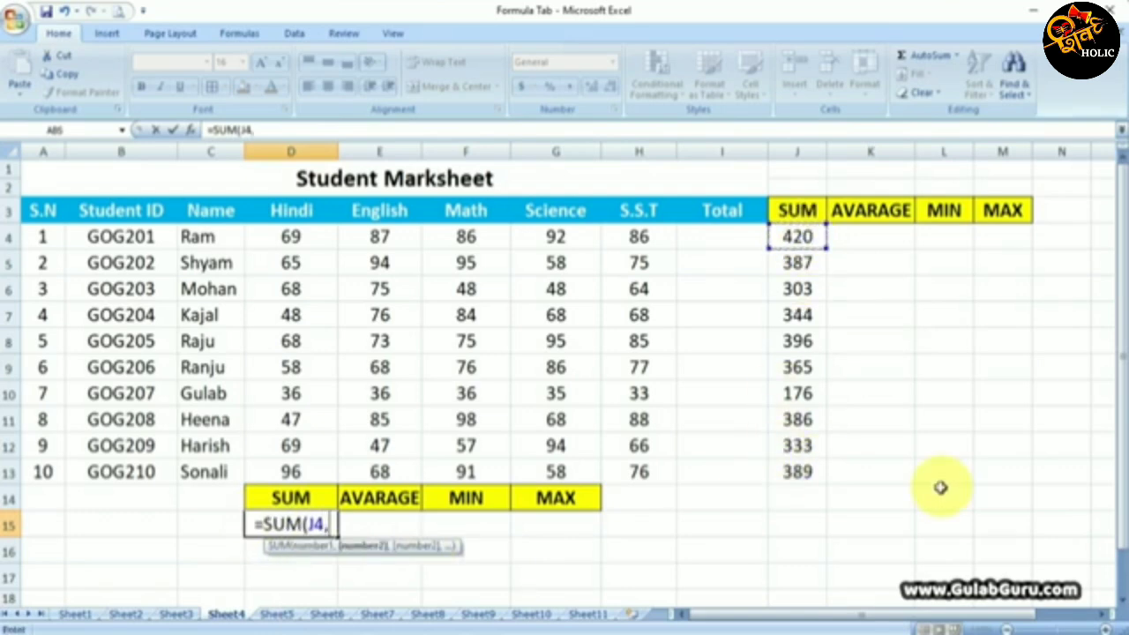
pyautogui.click(797, 314)
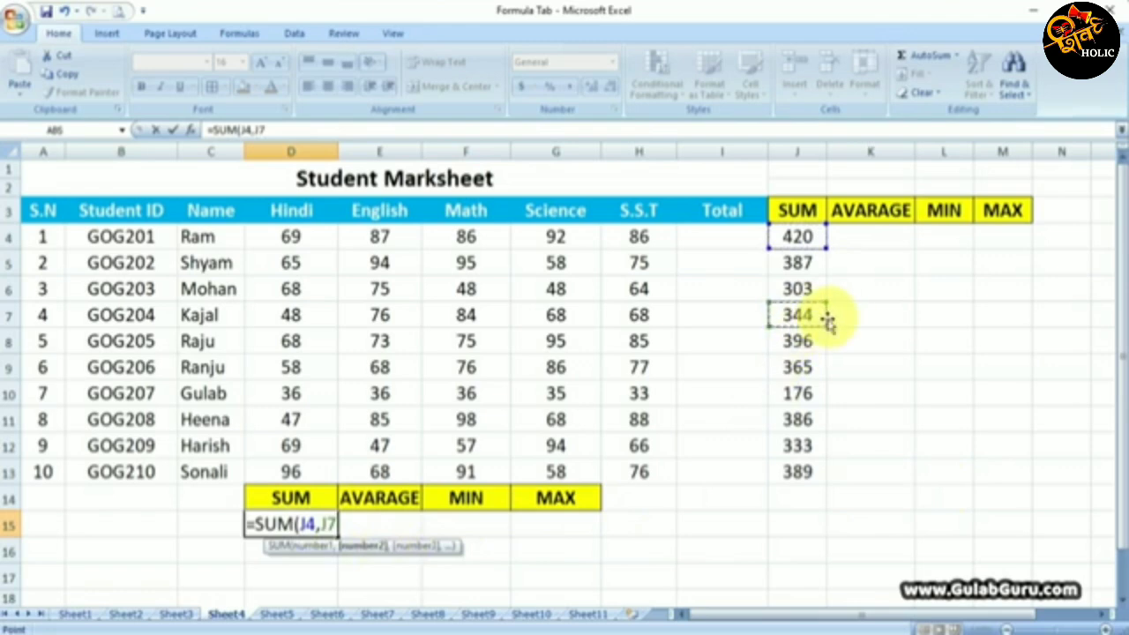
pyautogui.write(',')
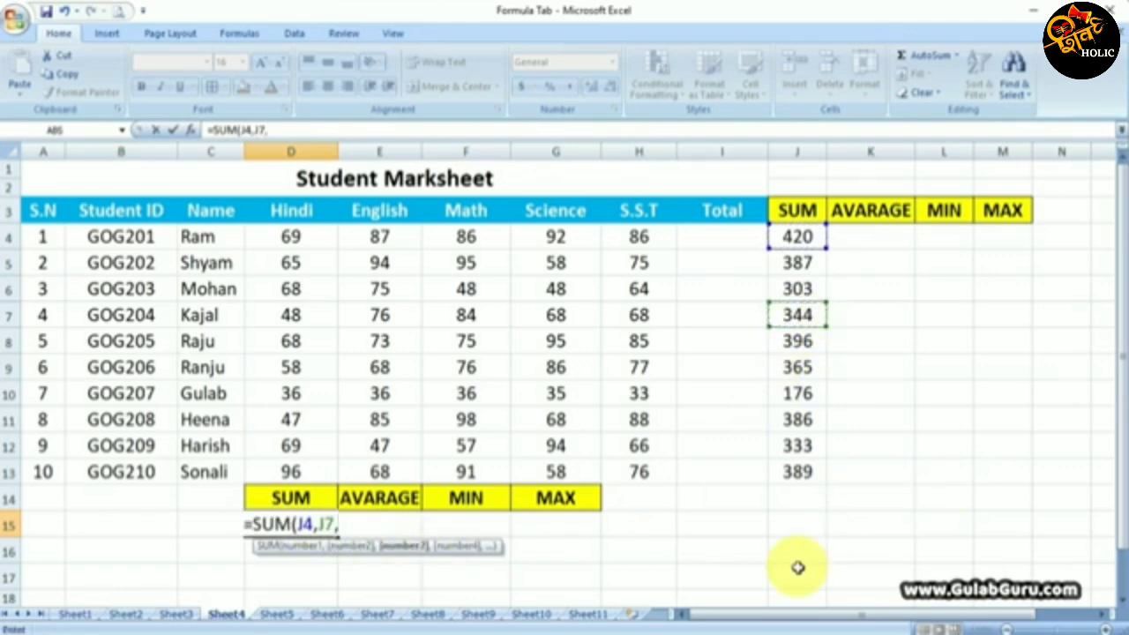
pyautogui.click(797, 472)
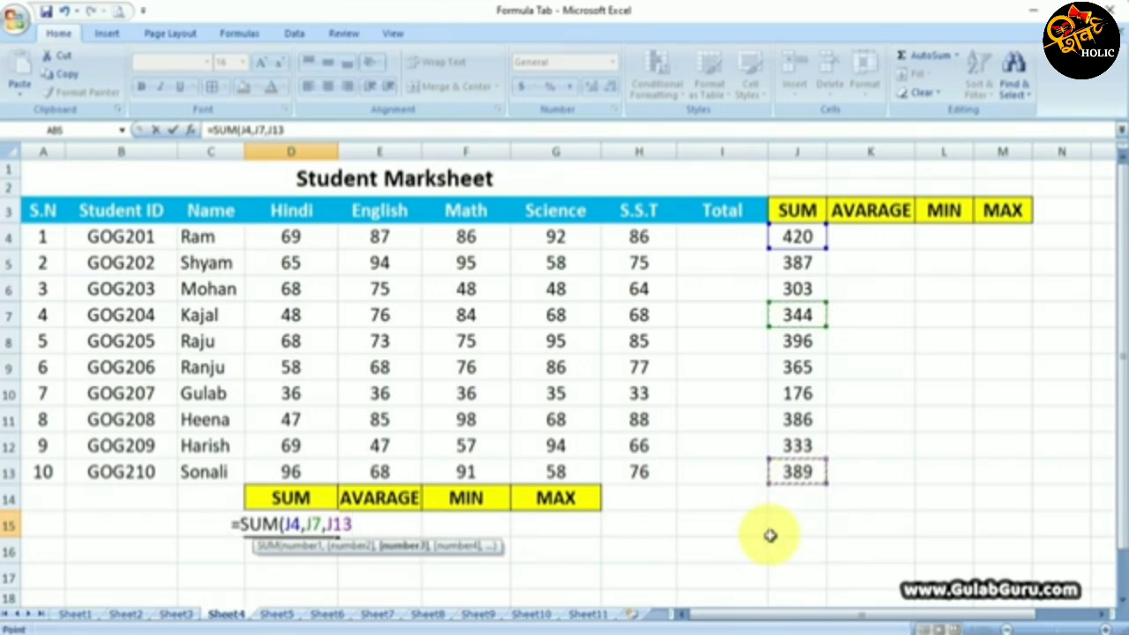
pyautogui.write(')')
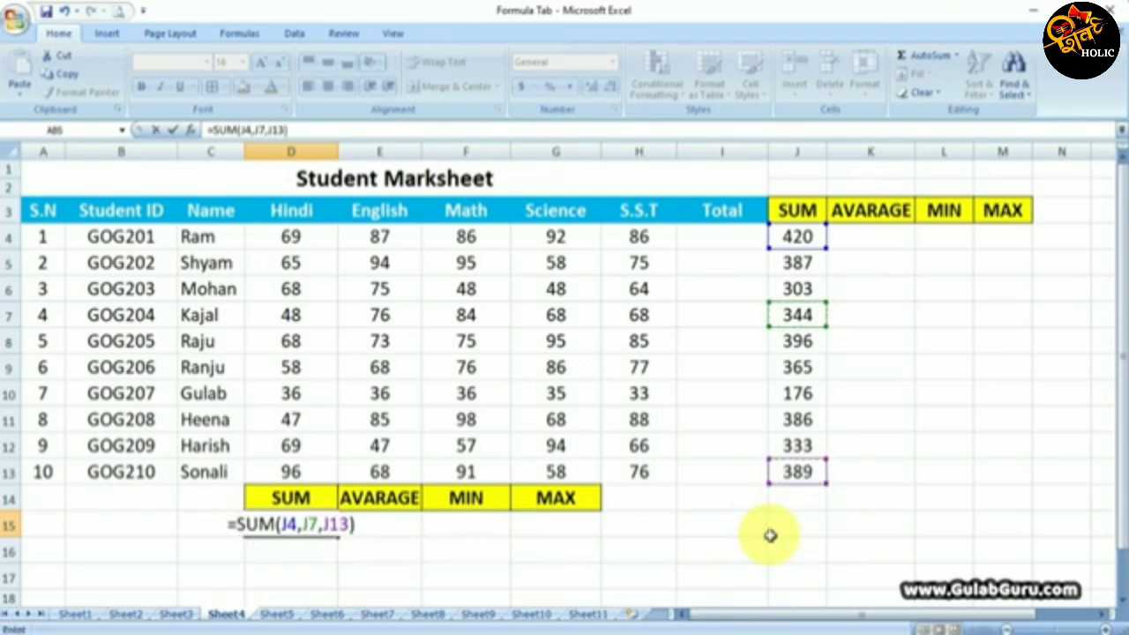
pyautogui.press('Return')
# - Inspect the source cells J13, J7 and J4 that the SUM formula in D15 adds together
pyautogui.click(796, 472)
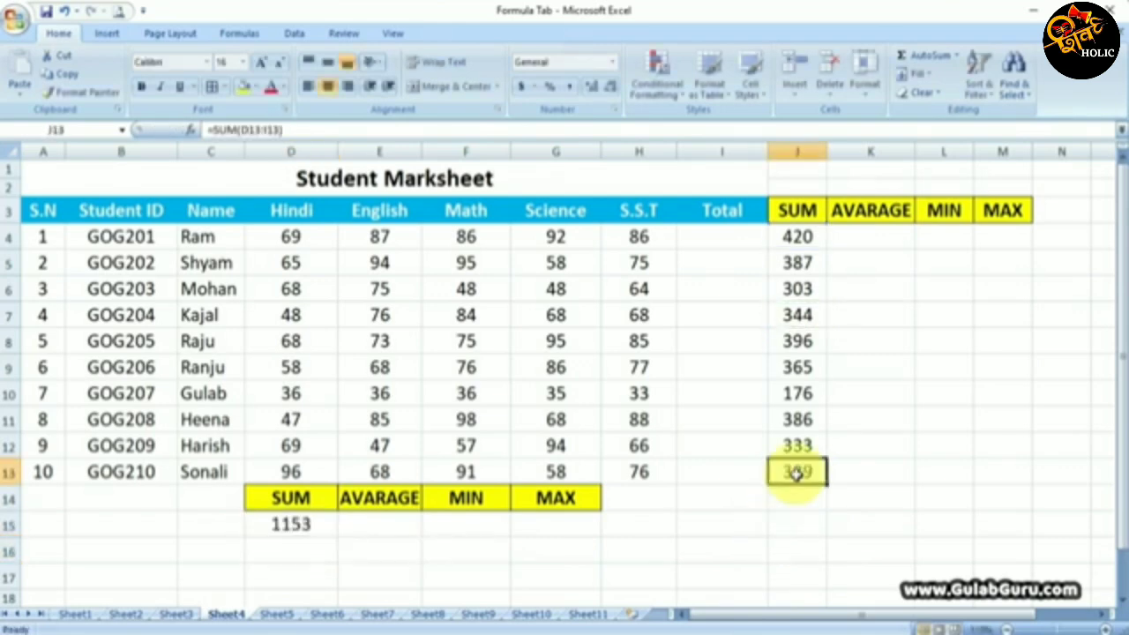
pyautogui.click(798, 313)
pyautogui.click(797, 237)
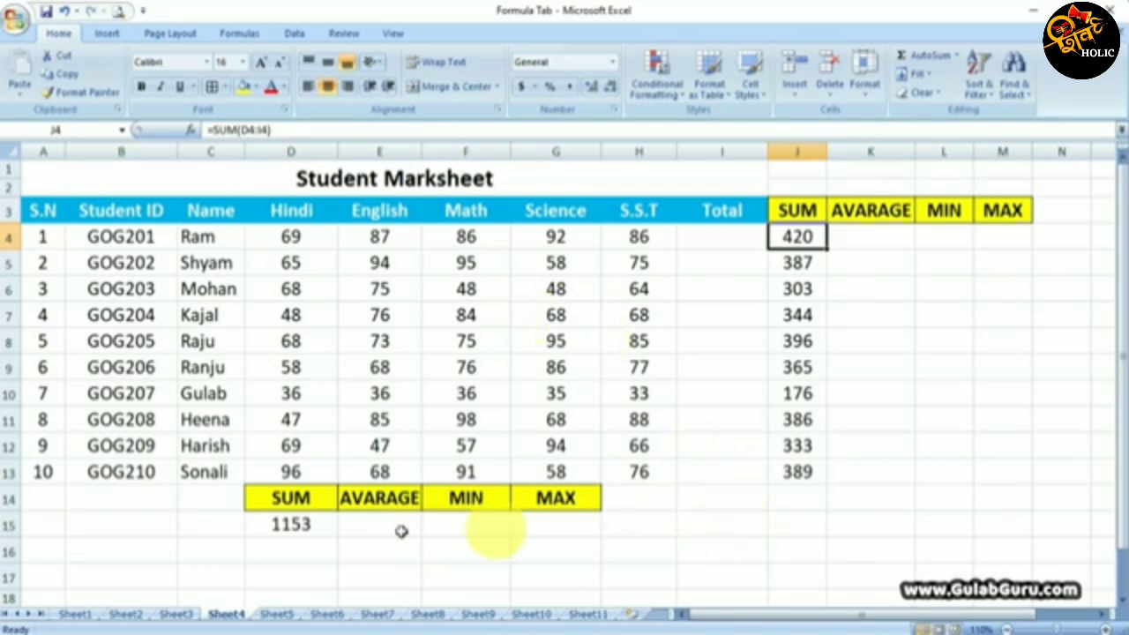
pyautogui.click(864, 231)
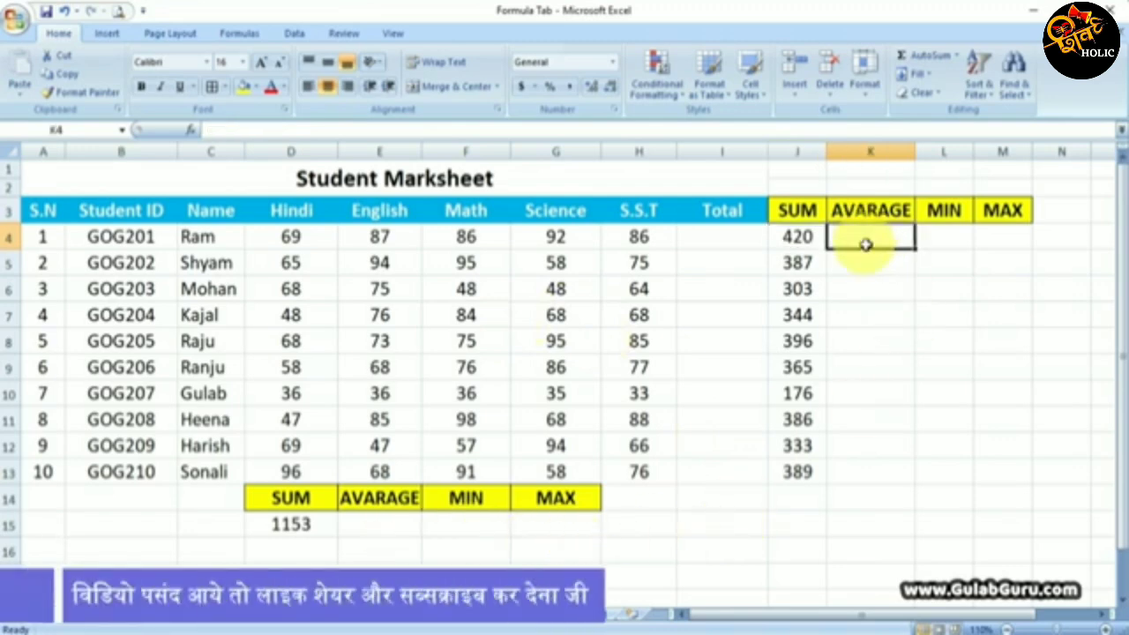
pyautogui.press('Left')
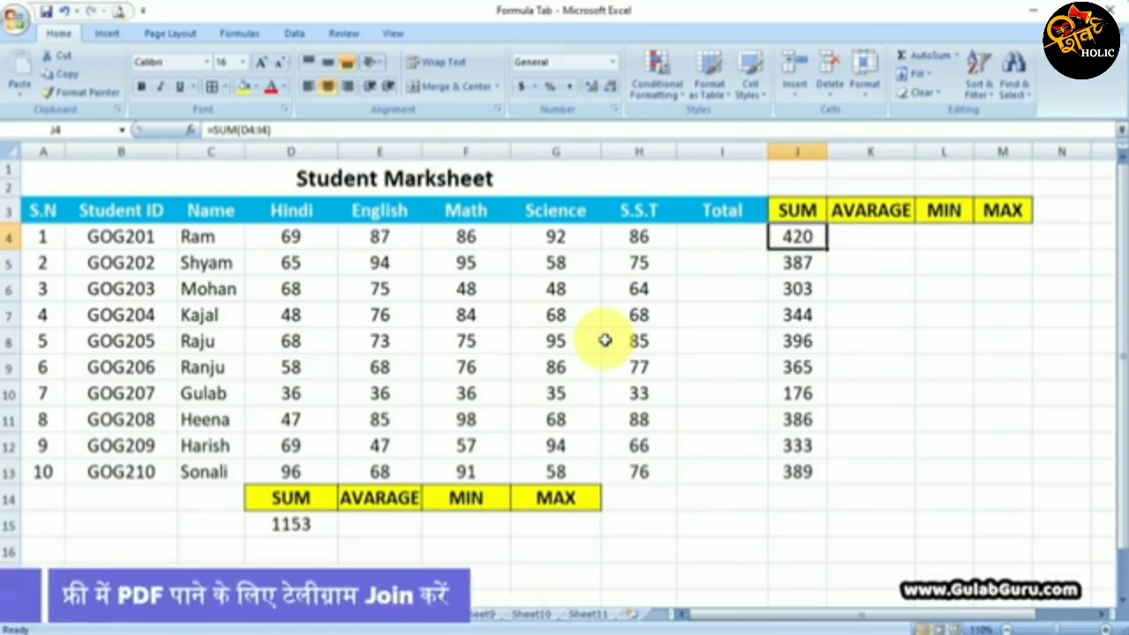
# - Enter the formula =AVERAGE(D4:H4) in cell K4 for the first student's marks
pyautogui.click(867, 240)
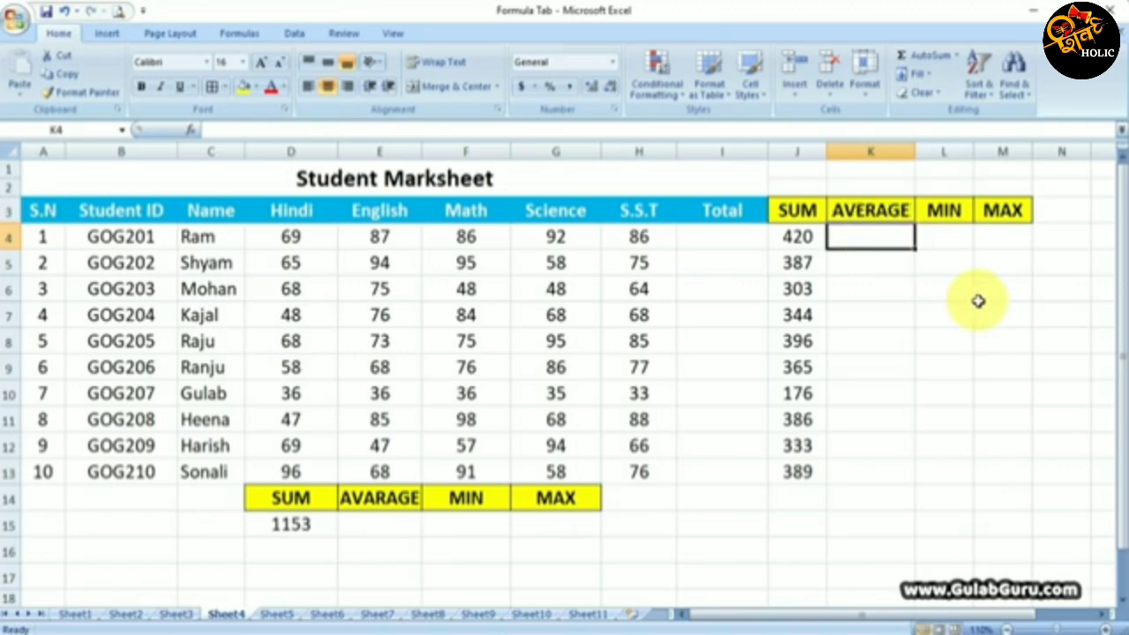
pyautogui.write('=')
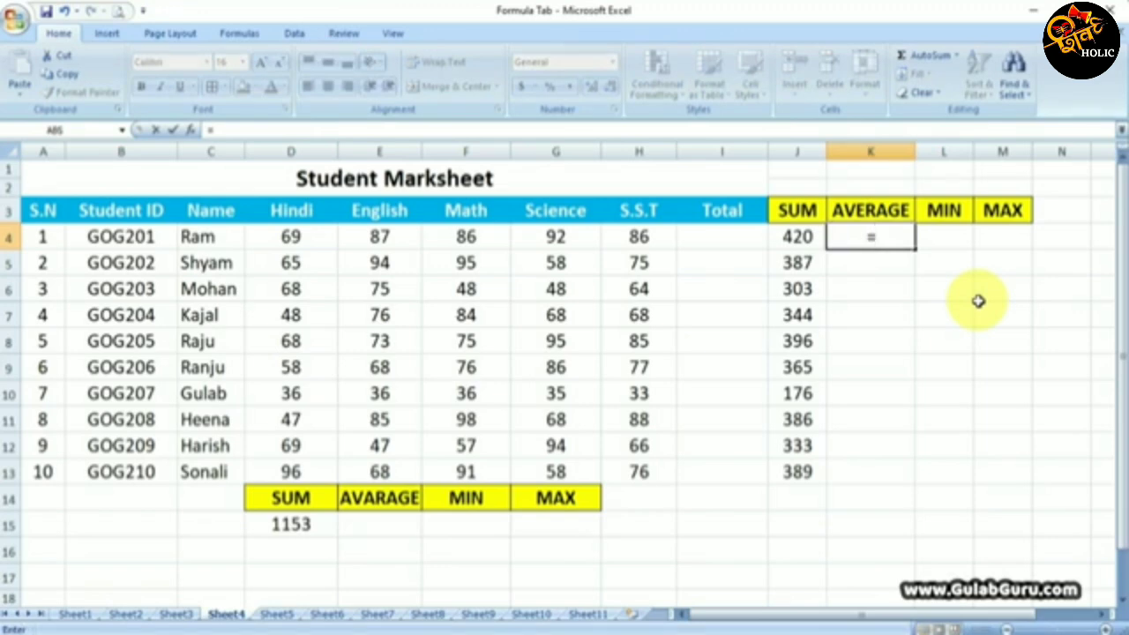
pyautogui.write('AVE')
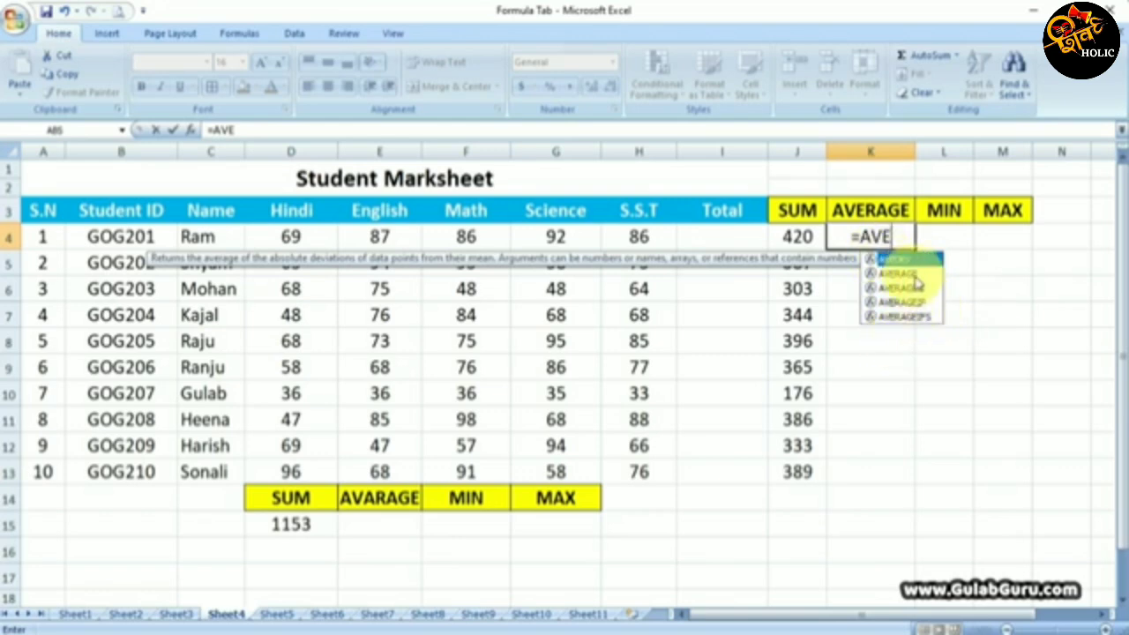
pyautogui.click(915, 276)
pyautogui.doubleClick(916, 274)
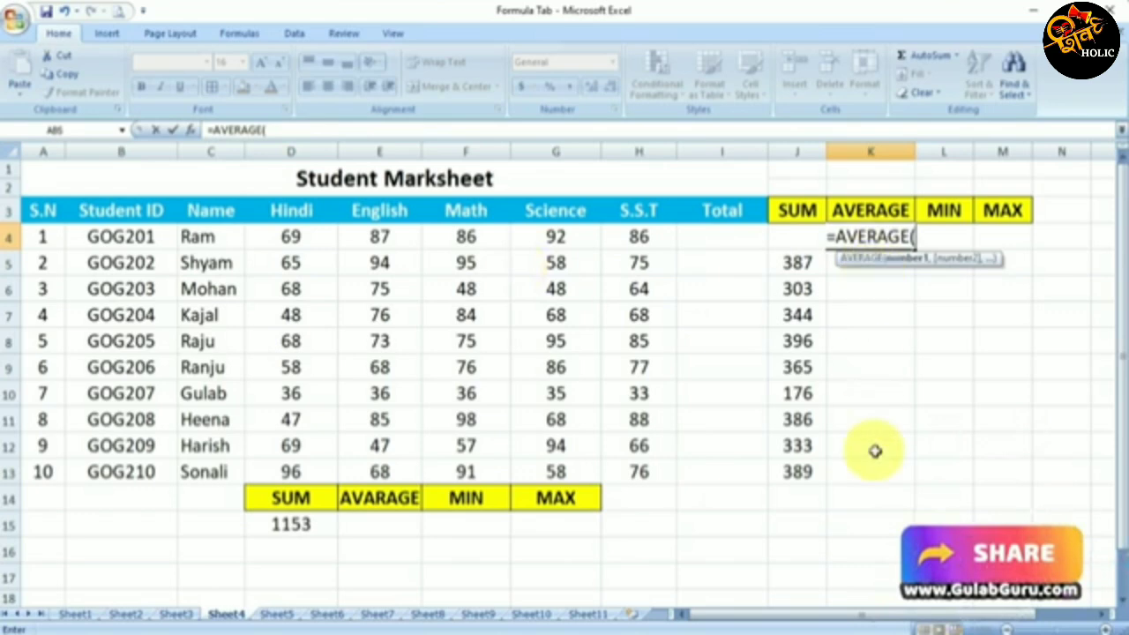
pyautogui.moveTo(294, 233); pyautogui.dragTo(628, 234)
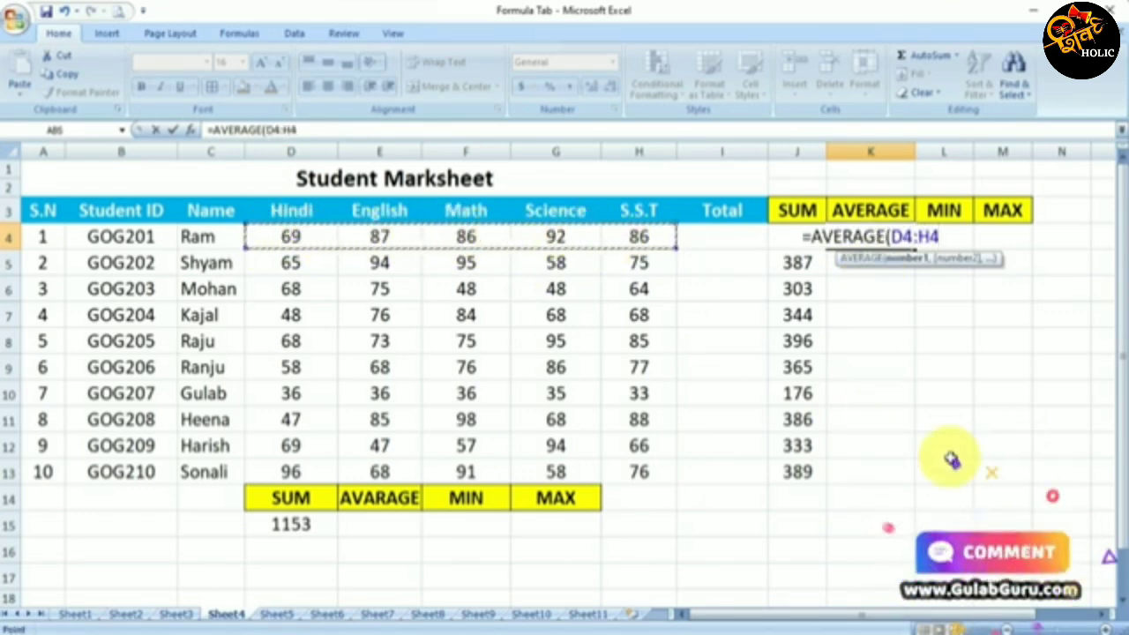
pyautogui.moveTo(286, 233); pyautogui.dragTo(608, 239)
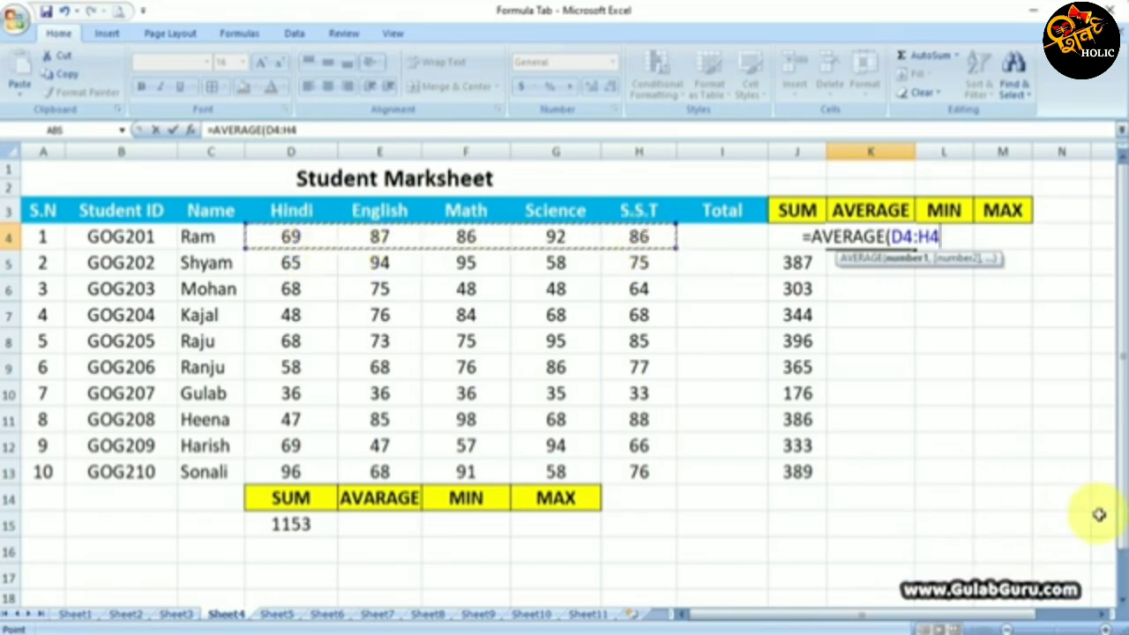
pyautogui.write(')')
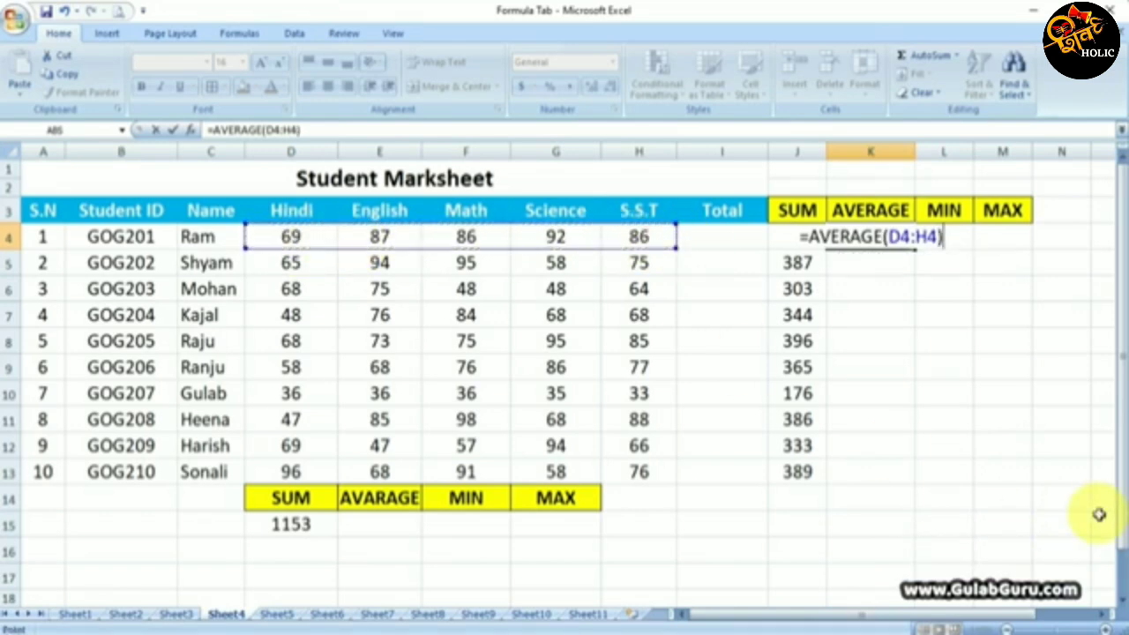
pyautogui.press('Return')
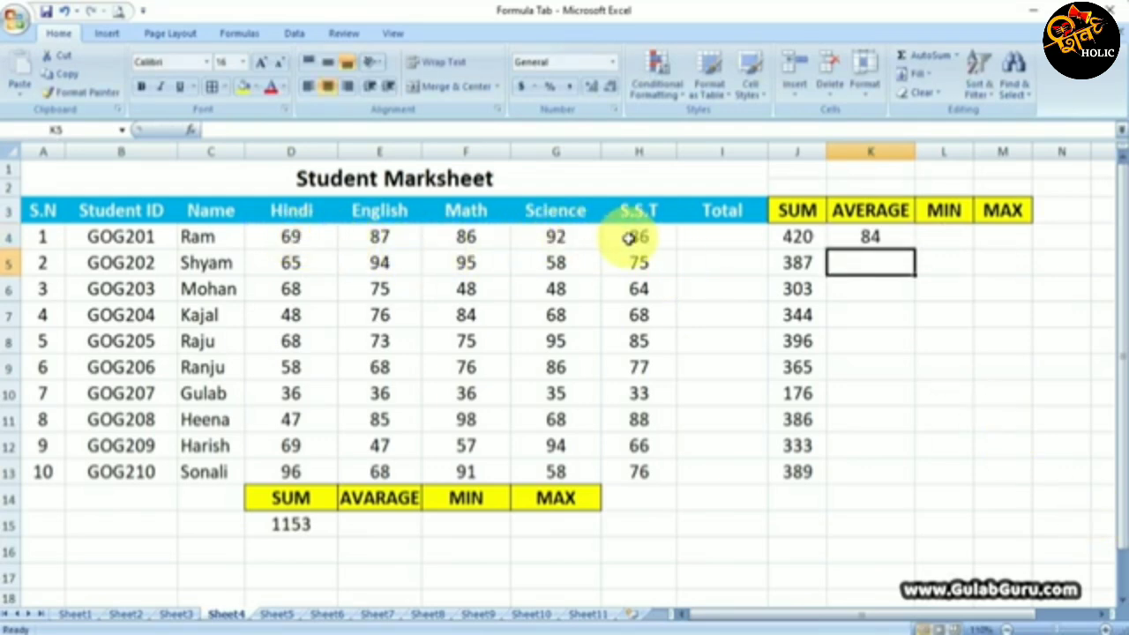
# - Fill the AVERAGE formula from K4 down to K13, and remove both the fill and the K4 formula
pyautogui.click(871, 235)
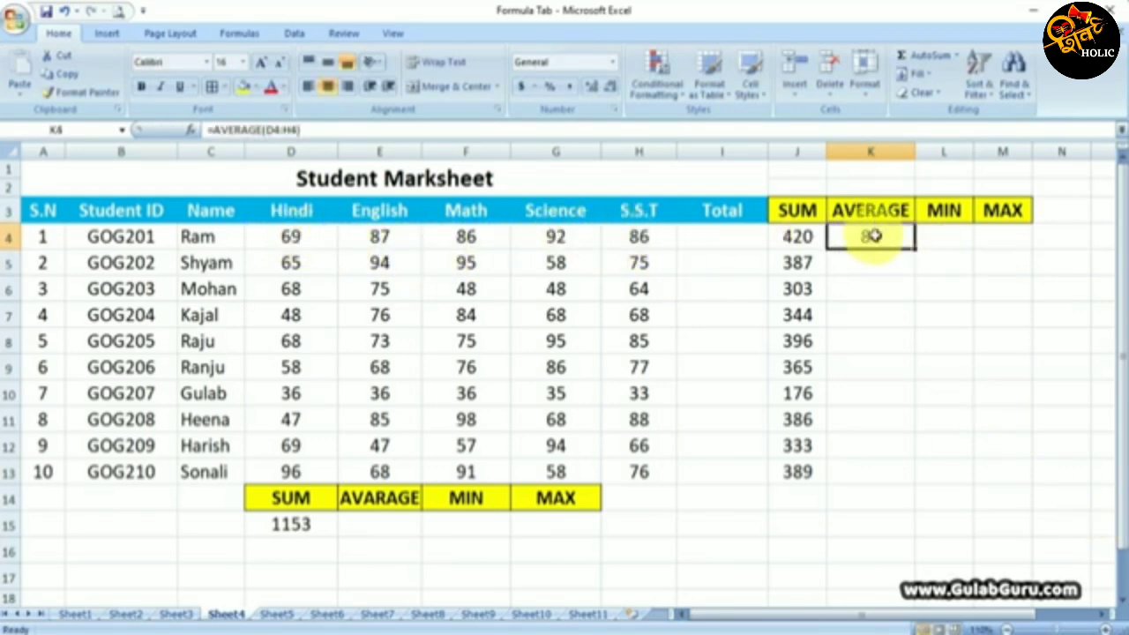
pyautogui.moveTo(915, 250); pyautogui.dragTo(921, 482)
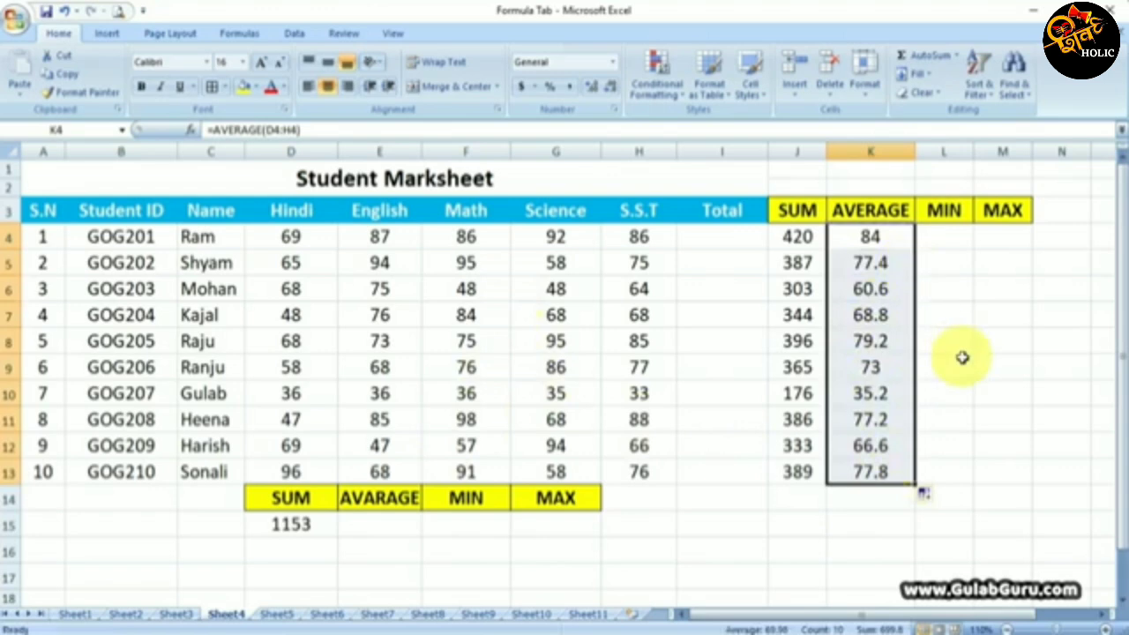
pyautogui.hotkey('ctrl', 'z')
pyautogui.press('Delete')
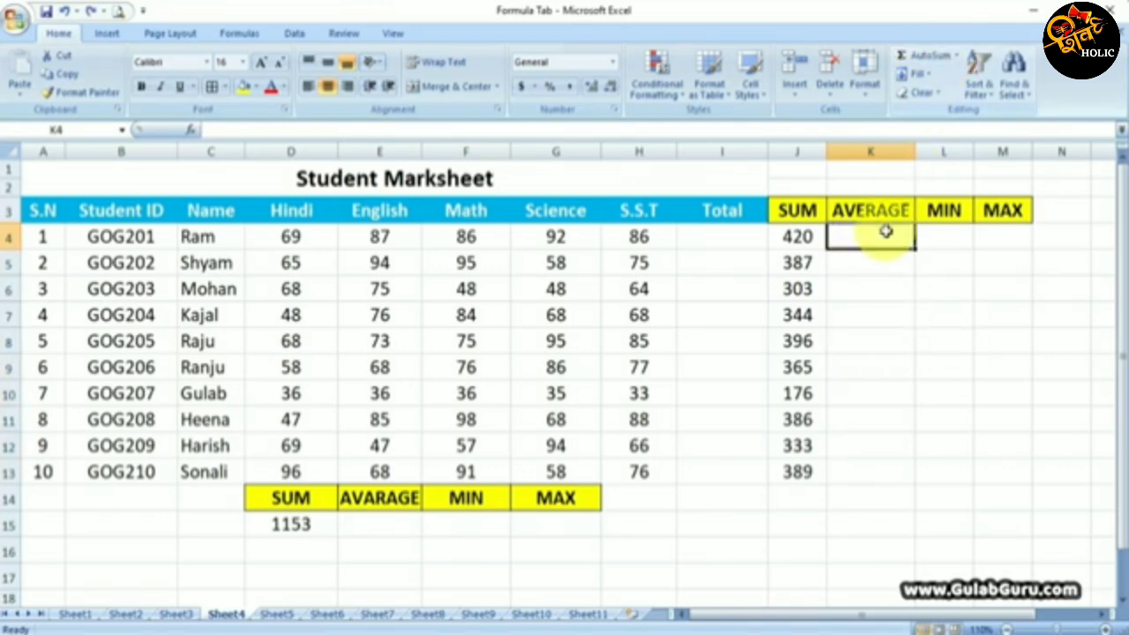
# - Insert an AutoSum Average of D4:H4 in cell K4 and fill the formula down to K13
pyautogui.click(958, 55)
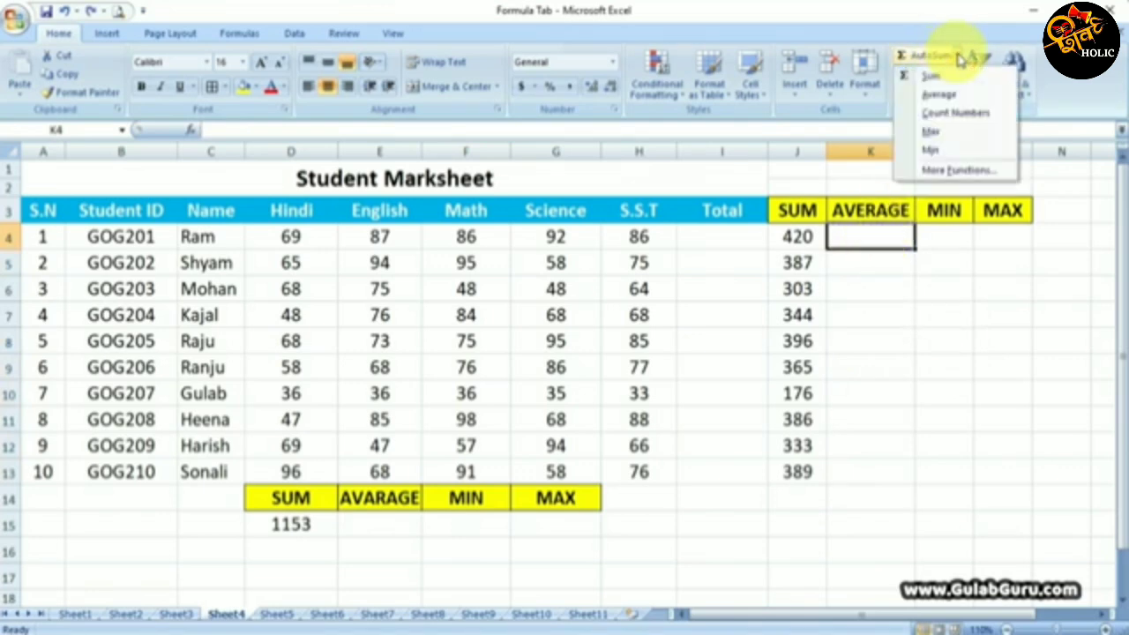
pyautogui.click(945, 103)
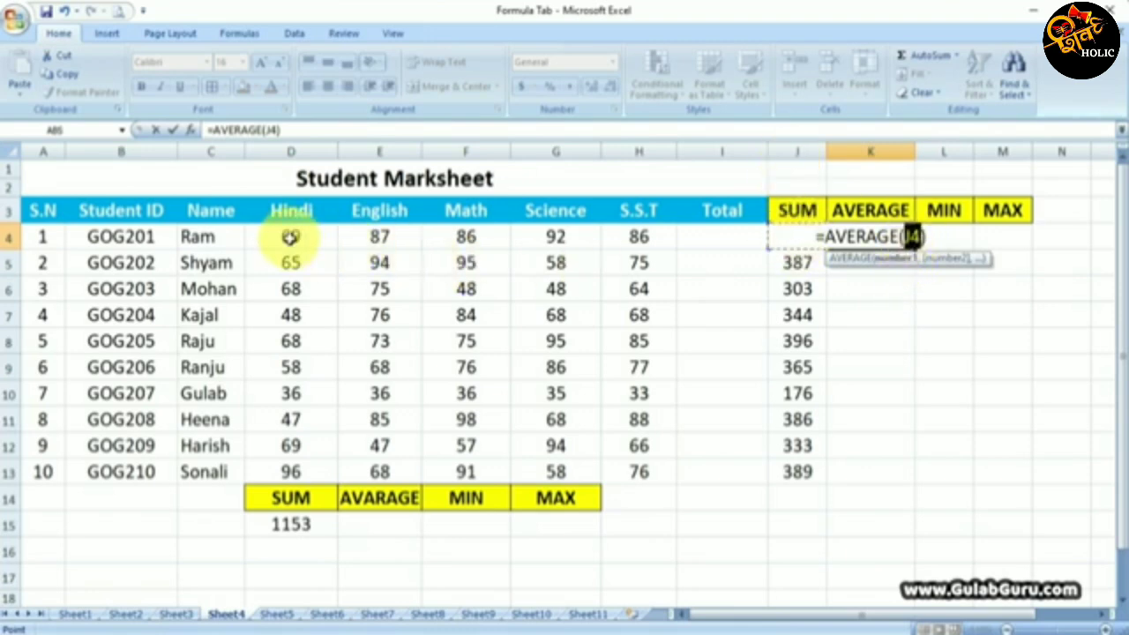
pyautogui.moveTo(292, 231); pyautogui.dragTo(614, 239)
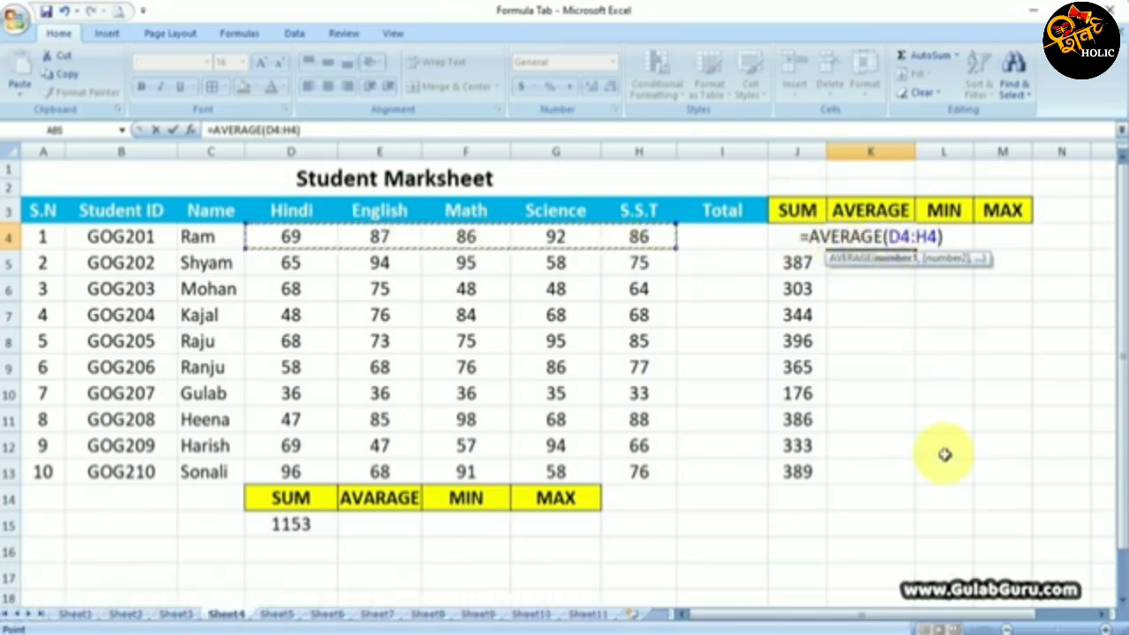
pyautogui.press('Return')
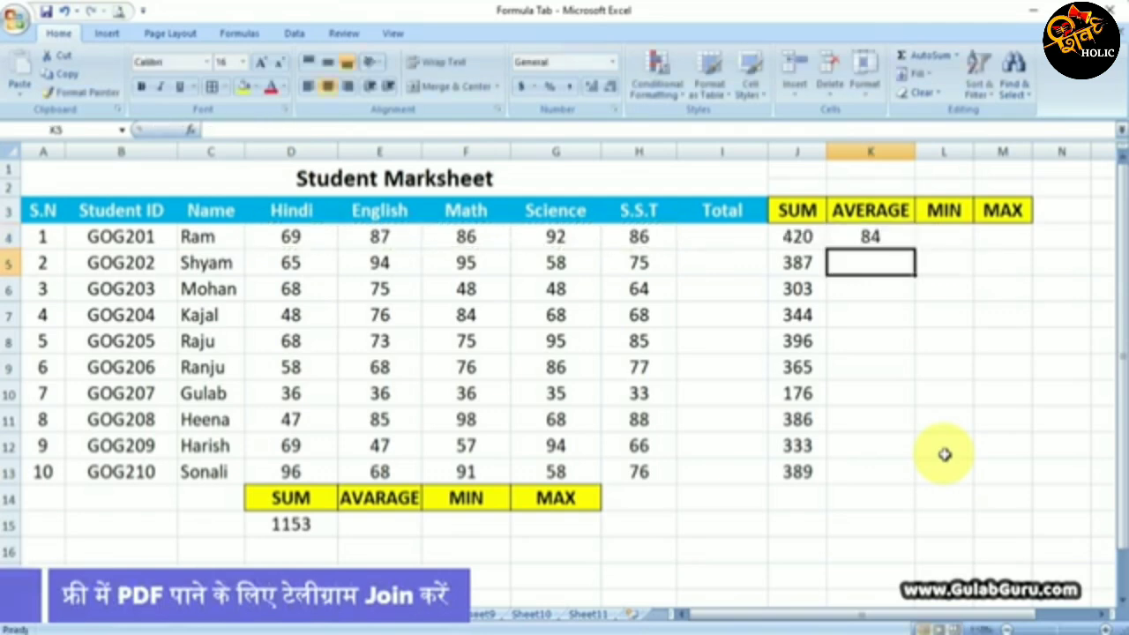
pyautogui.click(867, 244)
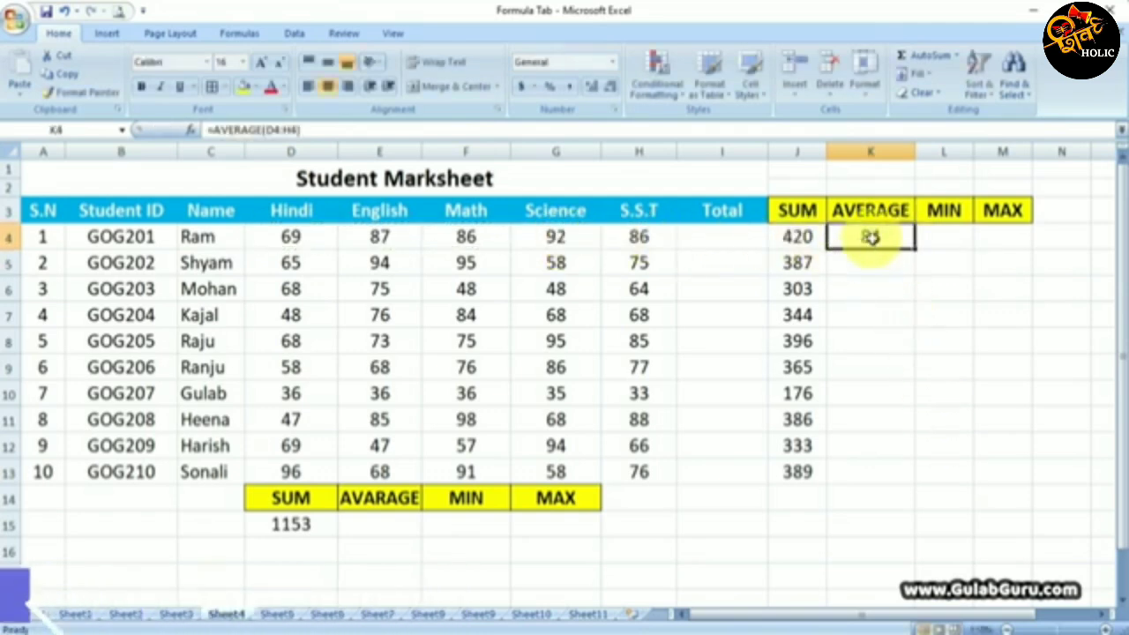
pyautogui.moveTo(915, 250); pyautogui.dragTo(908, 476)
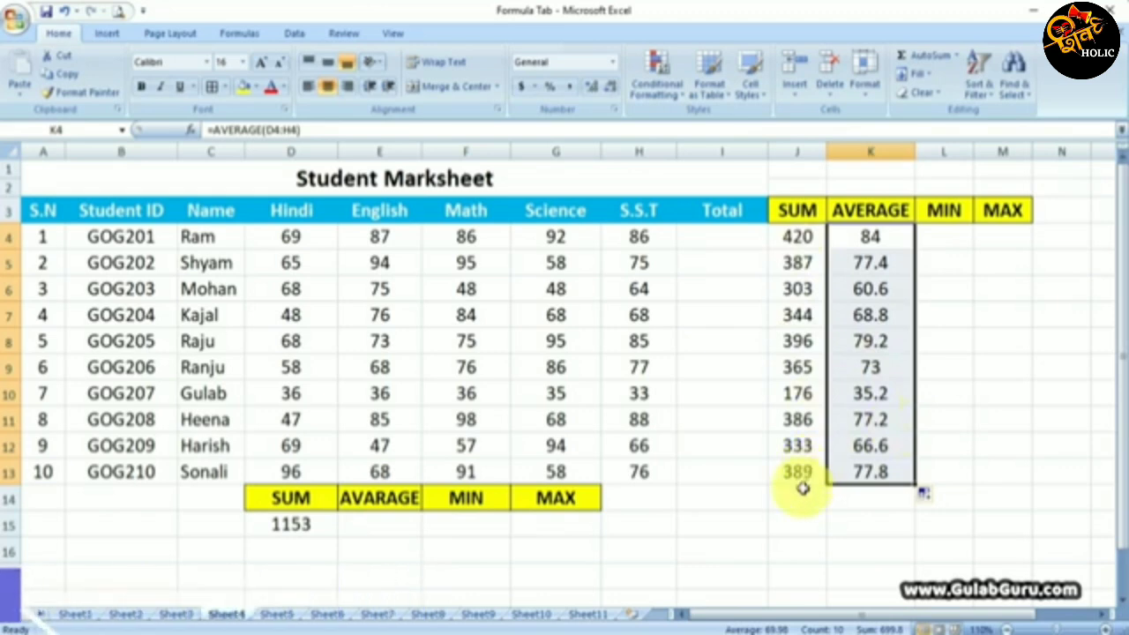
# - Enter the formula =AVERAGE(J4,J7,J10,J13) in cell E15 to average the four separate student sums
pyautogui.click(401, 525)
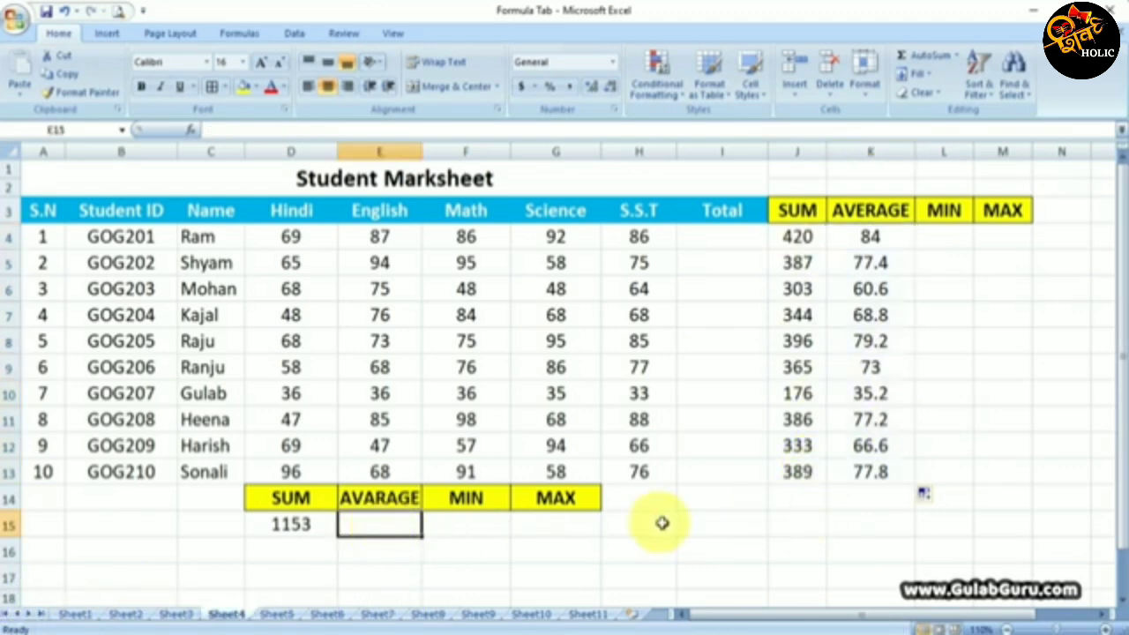
pyautogui.write('=')
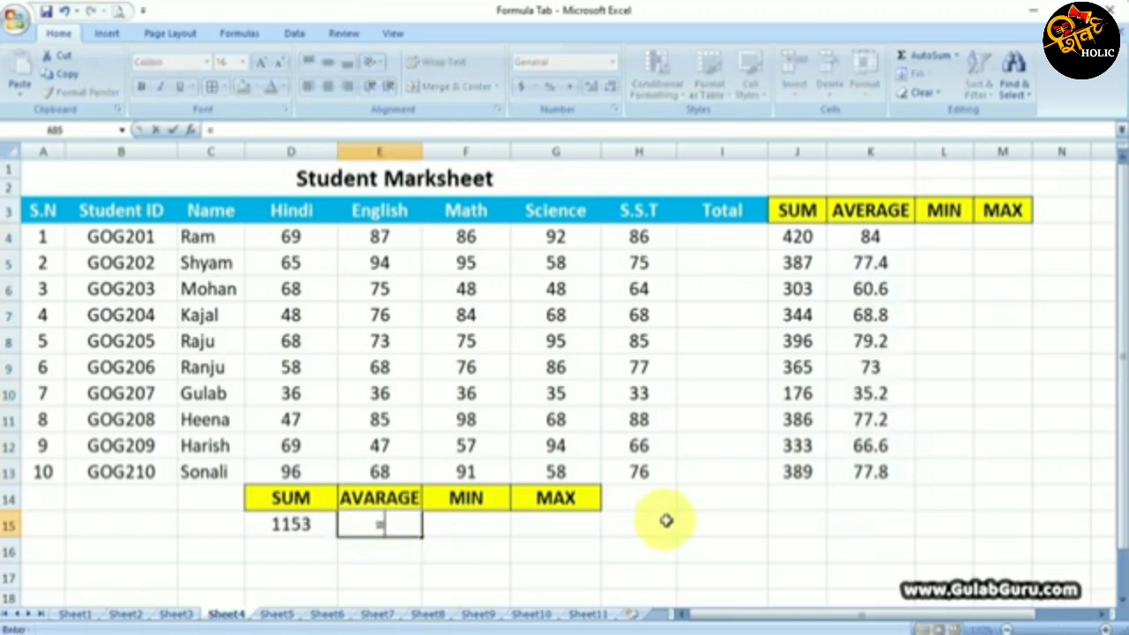
pyautogui.write('AVE')
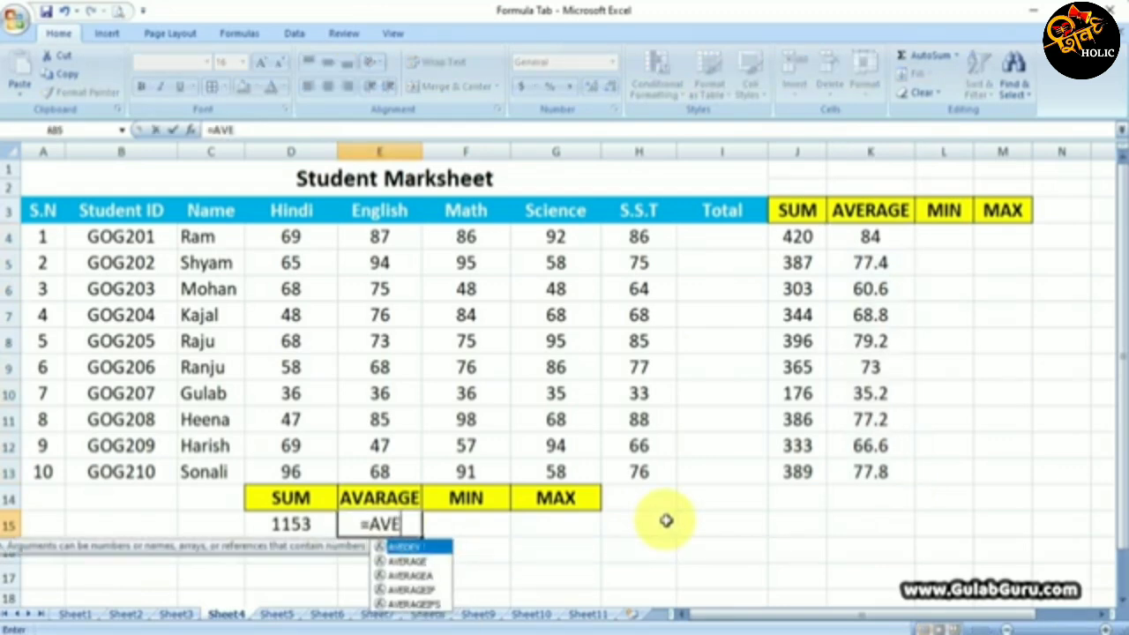
pyautogui.click(407, 562)
pyautogui.doubleClick(408, 562)
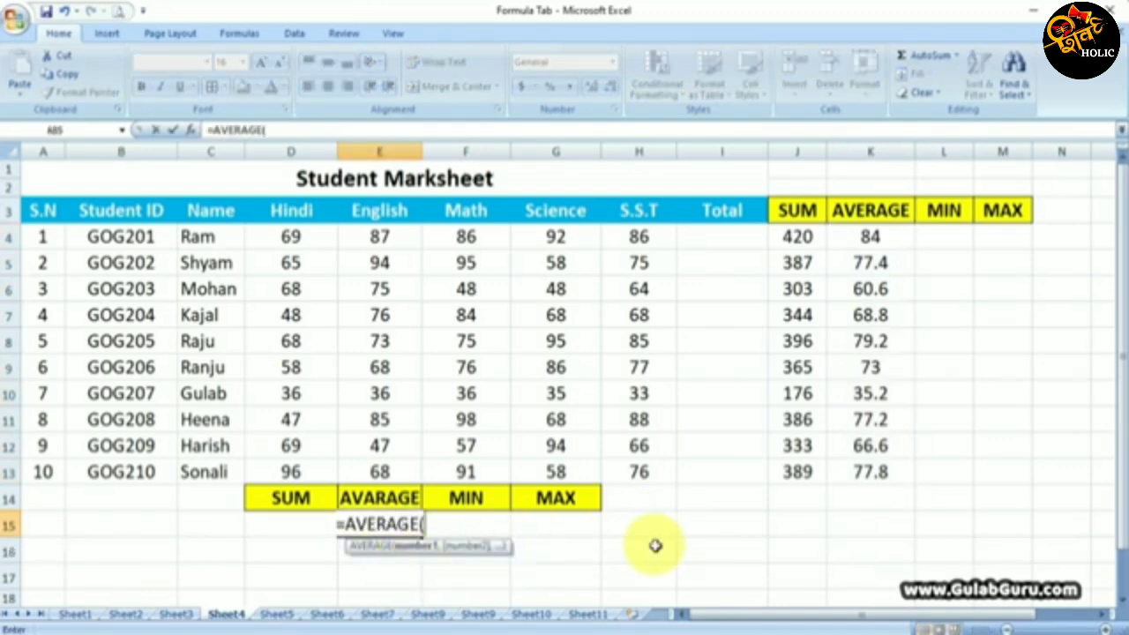
pyautogui.click(796, 237)
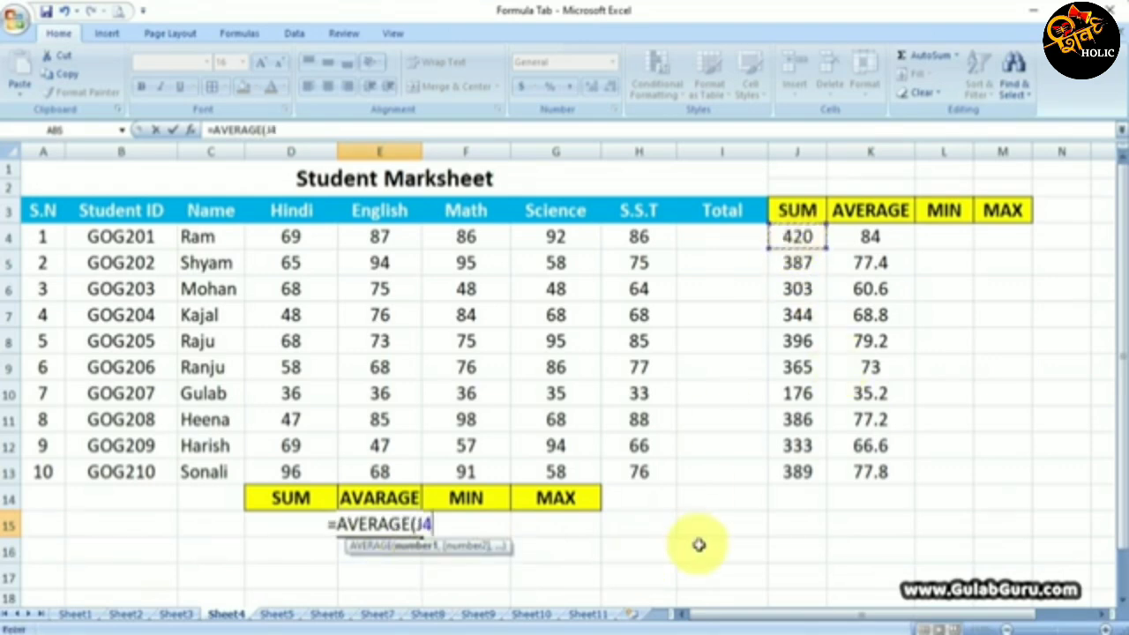
pyautogui.write(',')
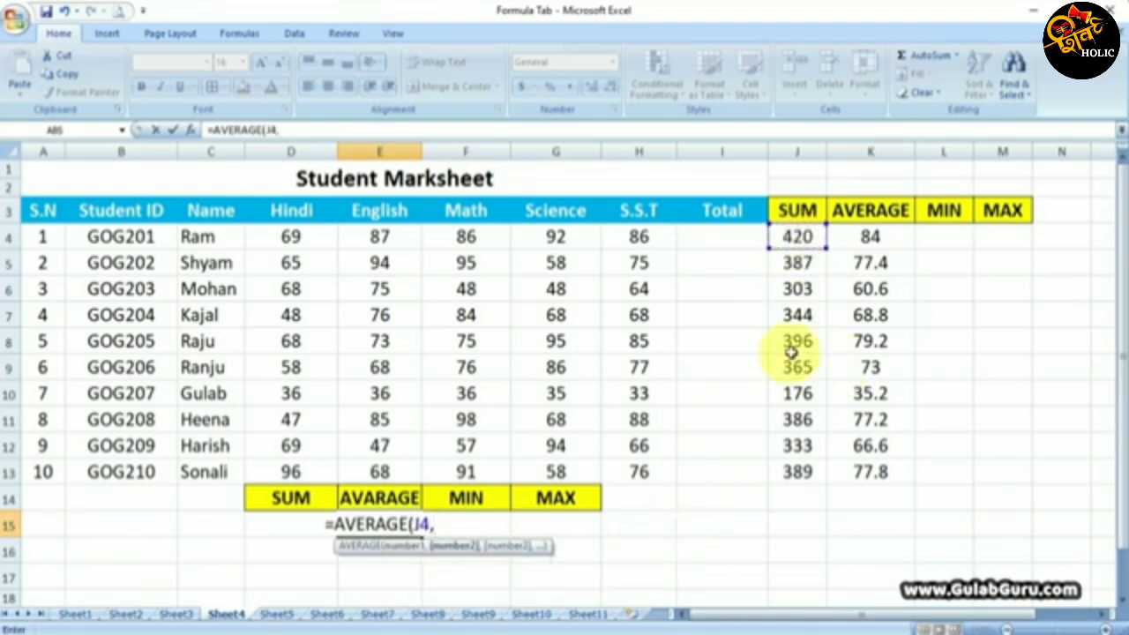
pyautogui.click(796, 318)
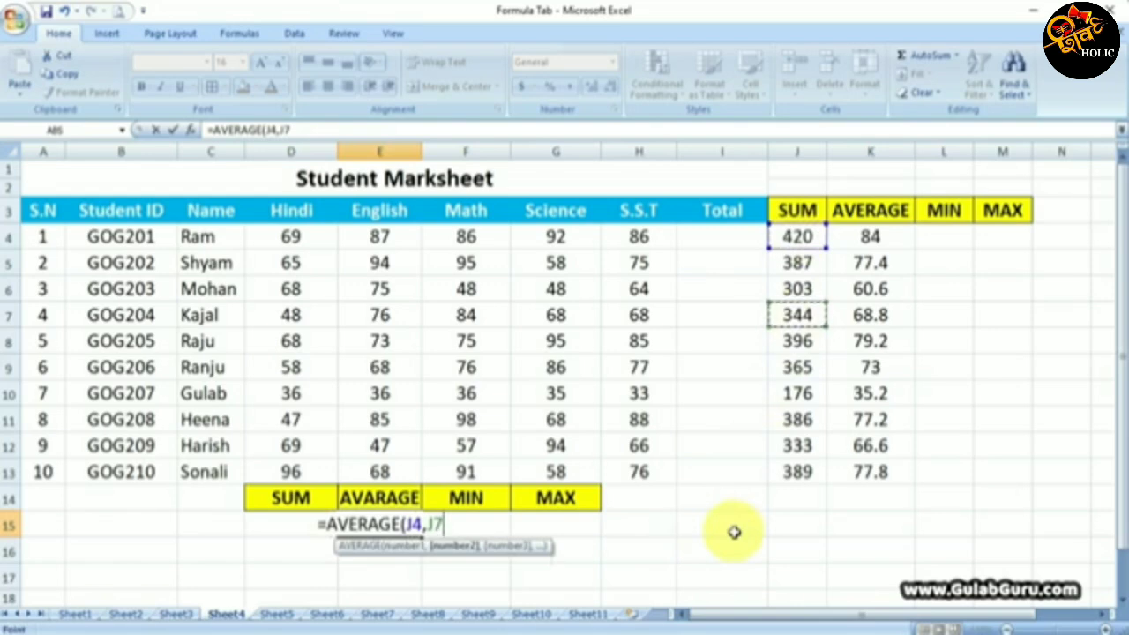
pyautogui.write(',')
pyautogui.click(797, 393)
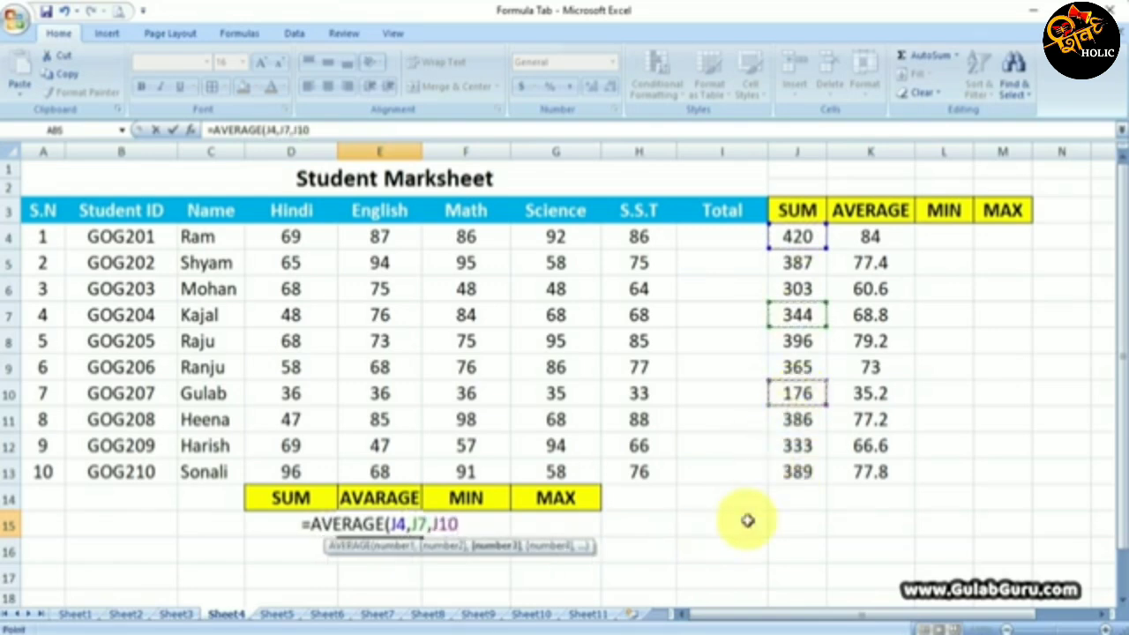
pyautogui.write(',')
pyautogui.click(794, 472)
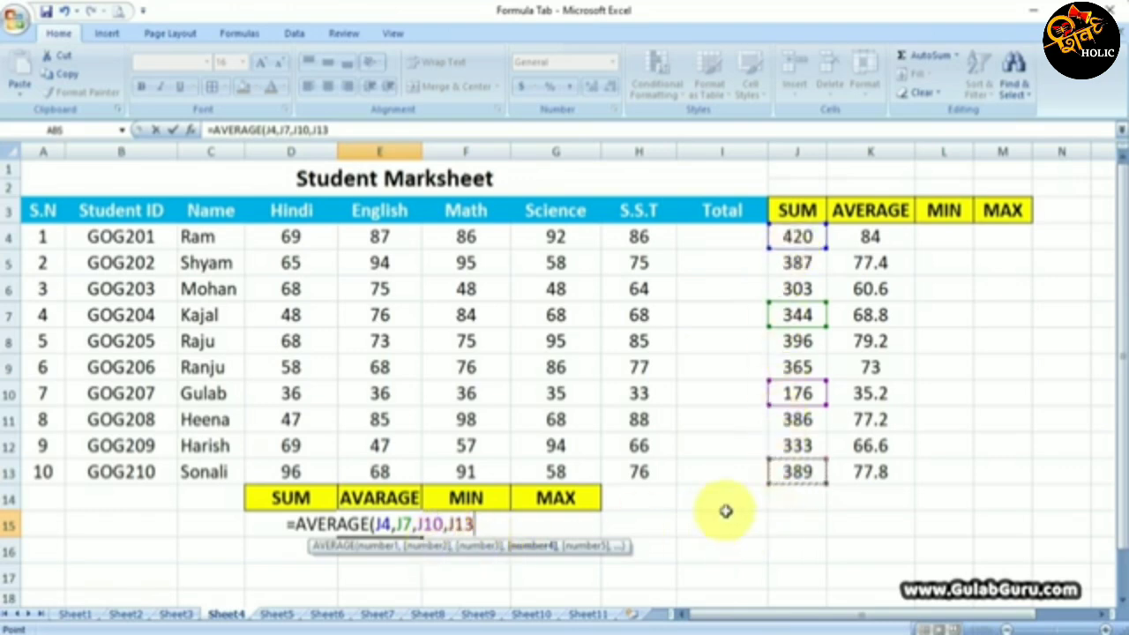
pyautogui.write(')')
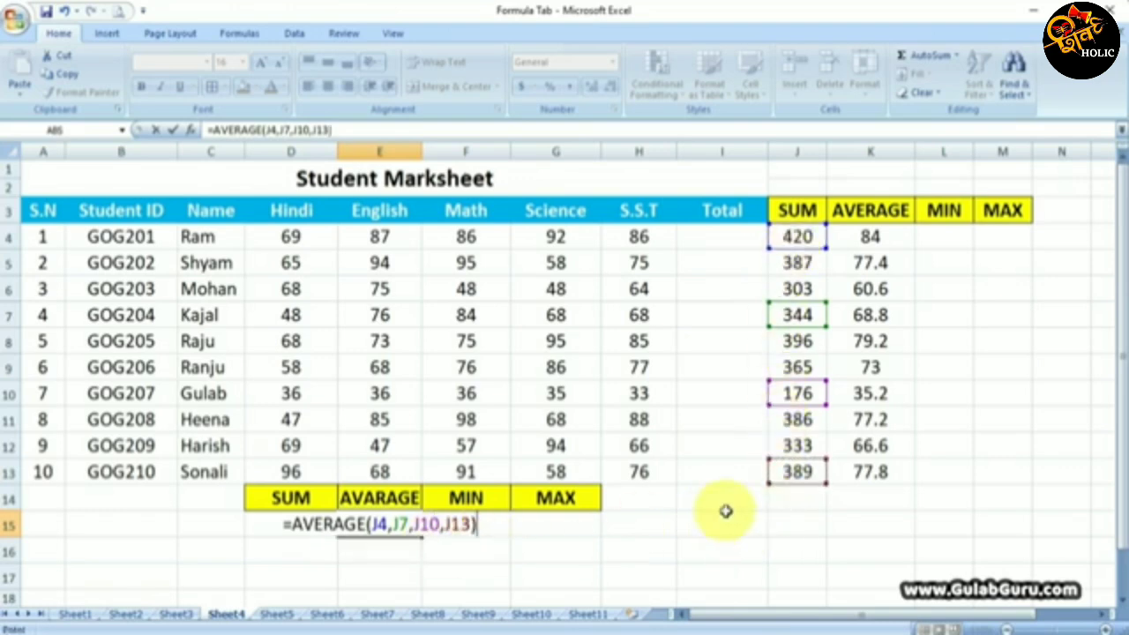
pyautogui.press('Return')
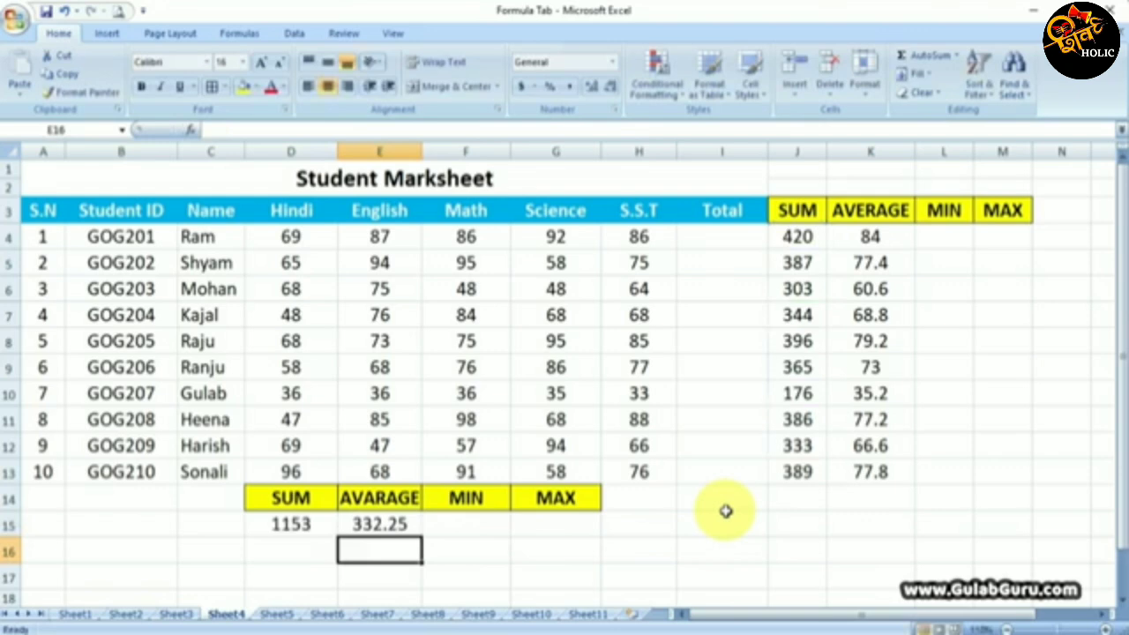
# - Inspect the source cells J13, J10, J7 and J4 that the AVERAGE formula in E15 uses
pyautogui.click(789, 476)
pyautogui.click(796, 397)
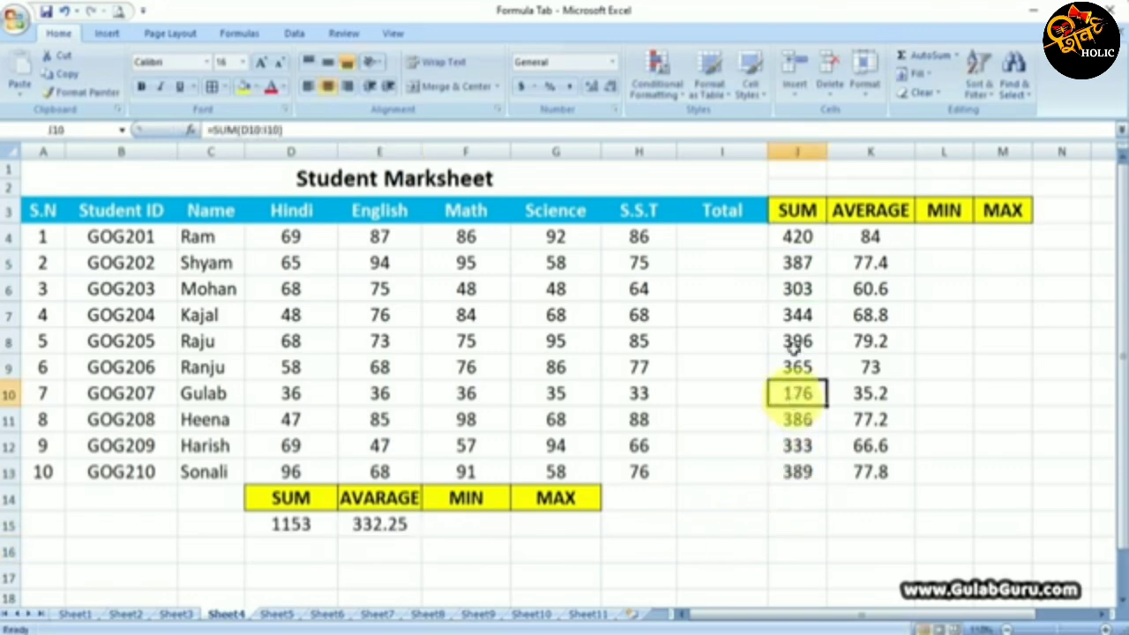
pyautogui.click(798, 313)
pyautogui.click(797, 235)
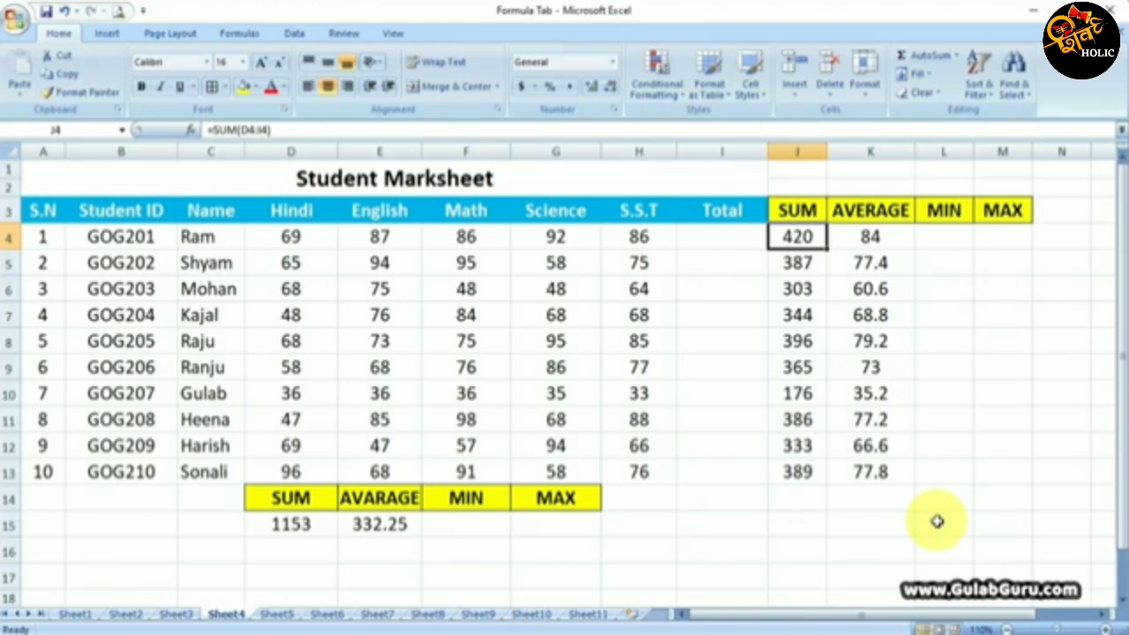
# - Enter the formula =MIN(J4:J13) in cell L4 to find the lowest student sum
pyautogui.click(946, 233)
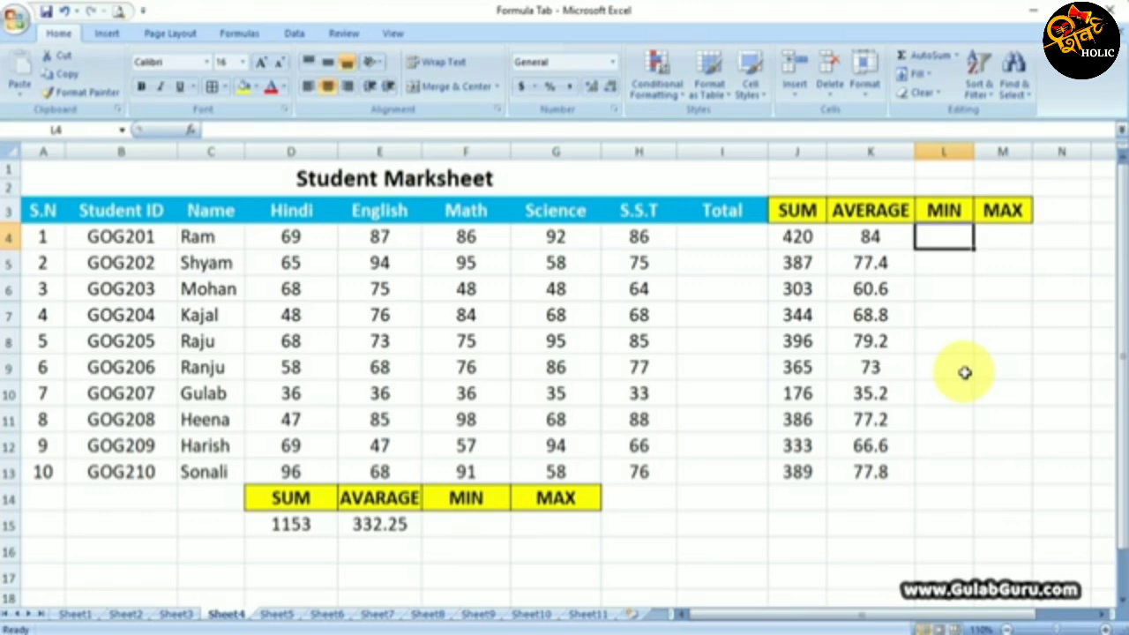
pyautogui.write('=')
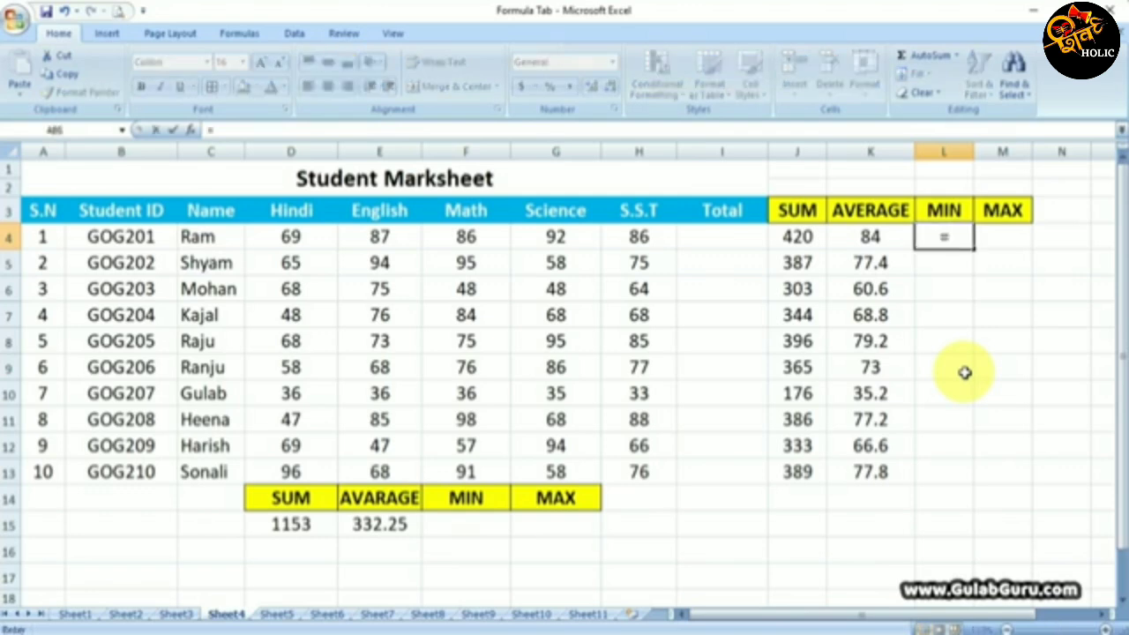
pyautogui.write('M')
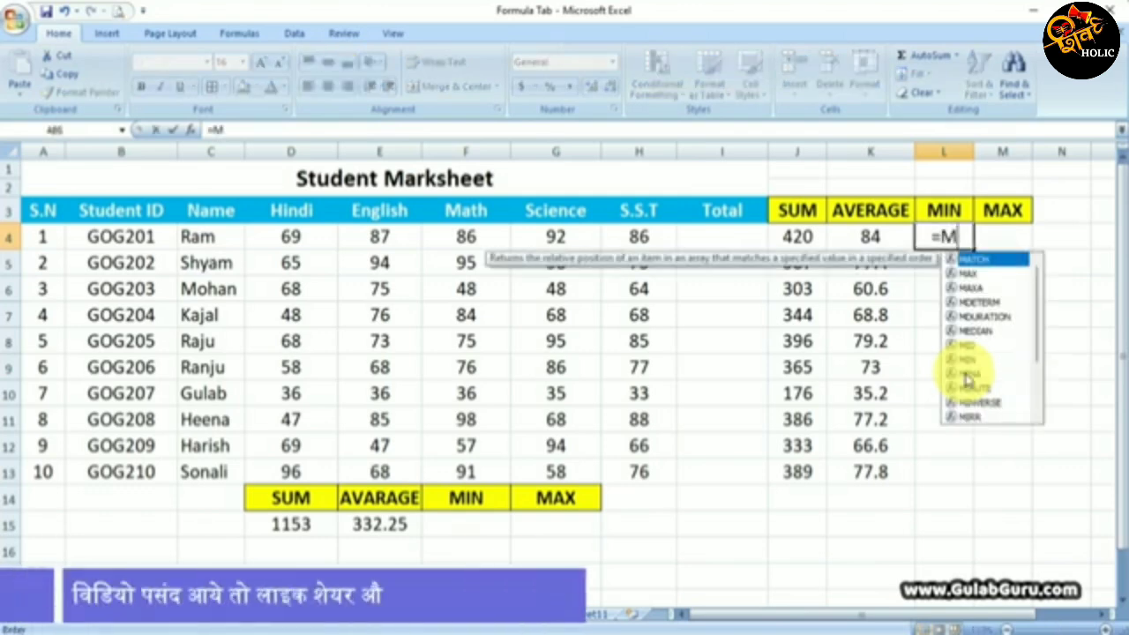
pyautogui.write('IN')
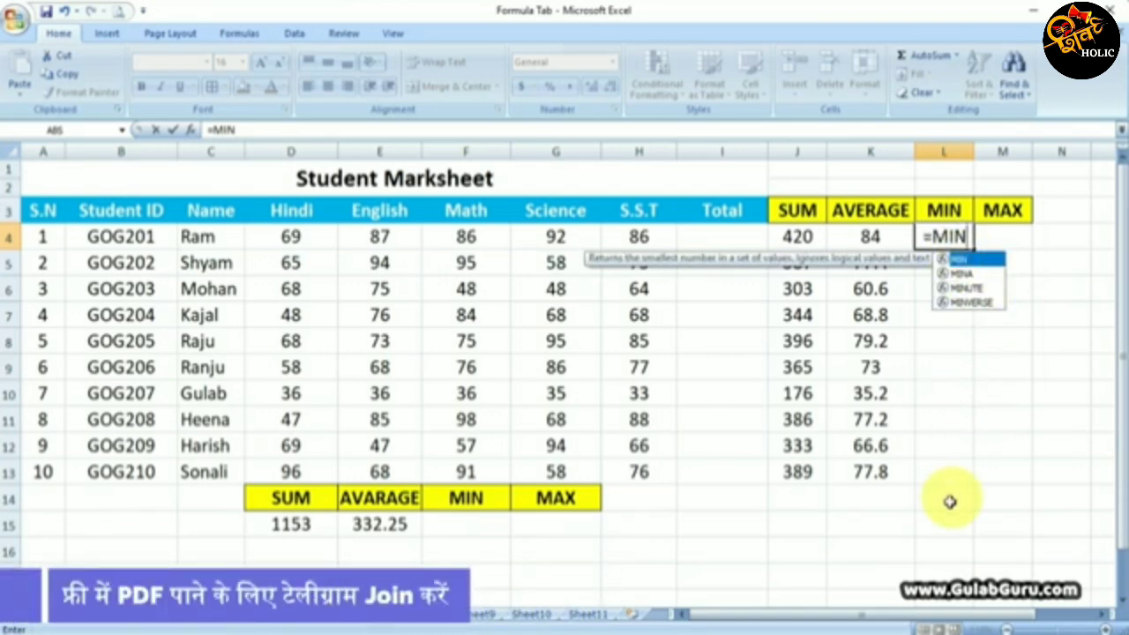
pyautogui.write('(')
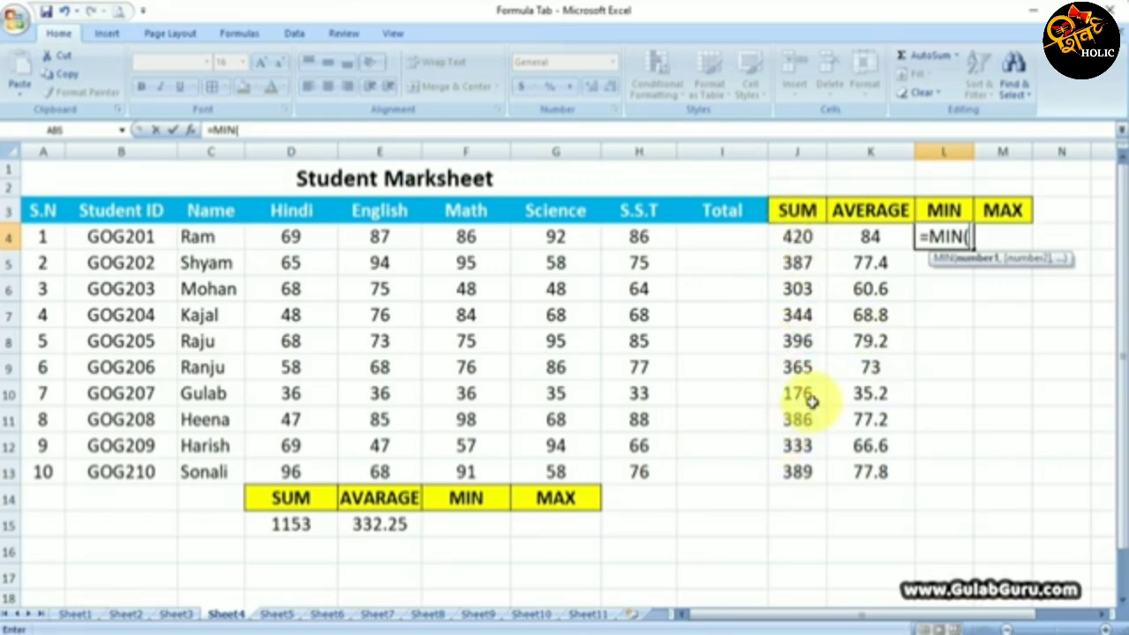
pyautogui.moveTo(804, 238); pyautogui.dragTo(798, 471)
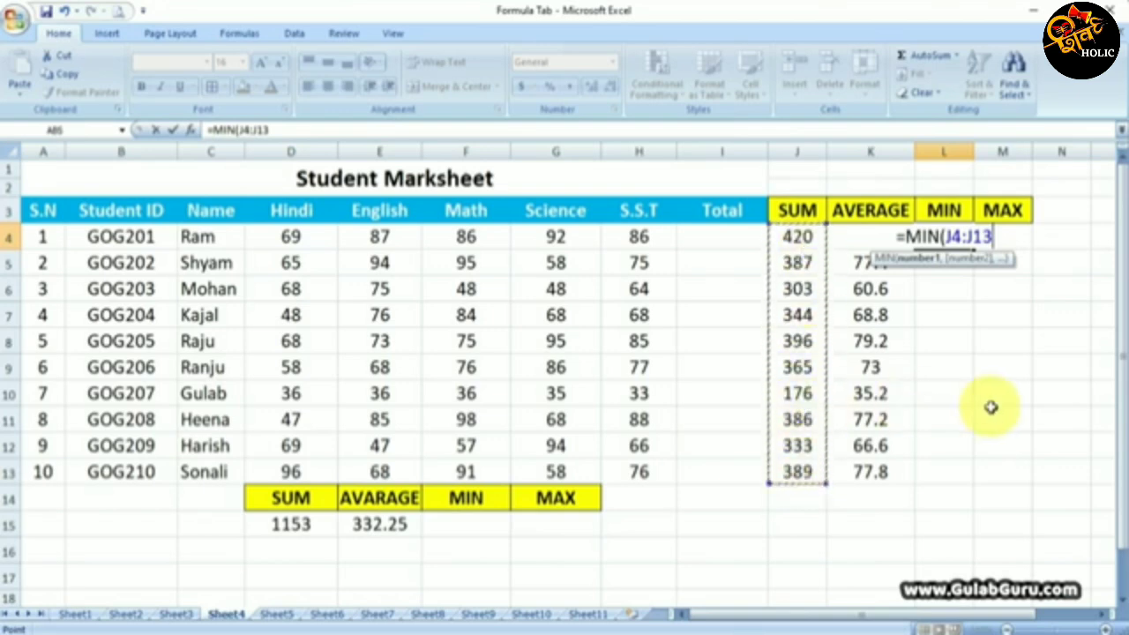
pyautogui.write(')')
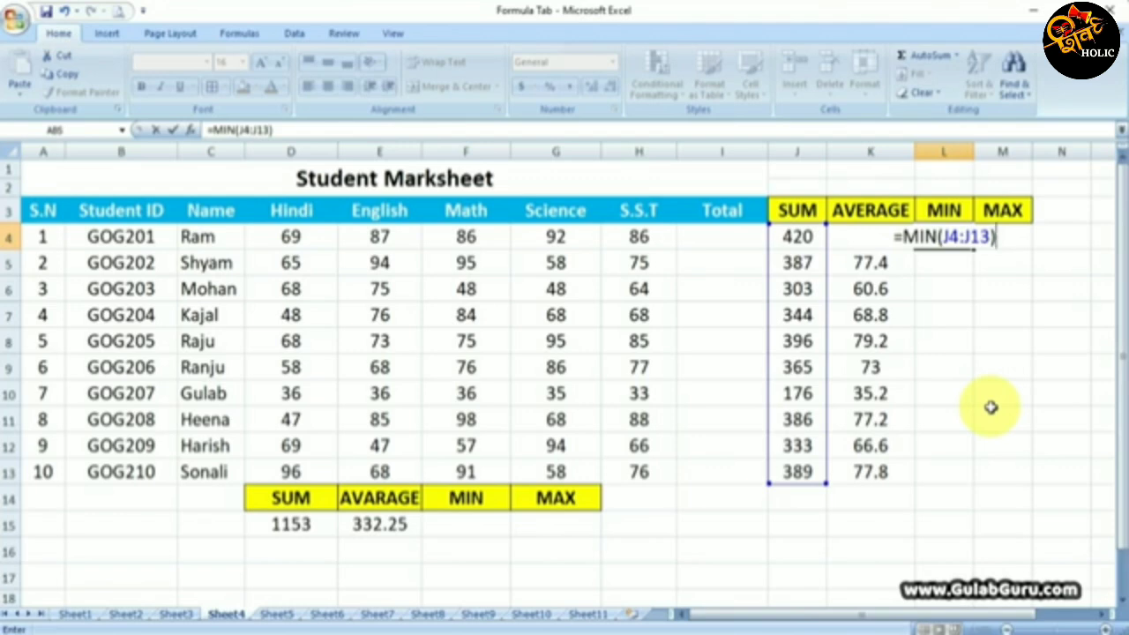
pyautogui.press('Return')
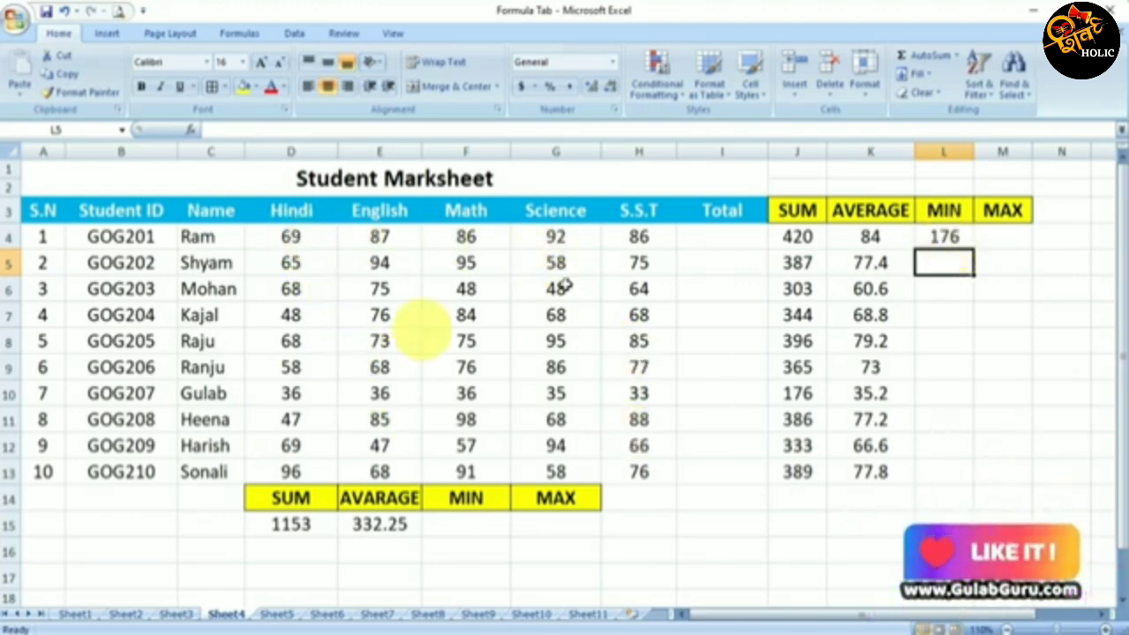
# - Enter the formula =MIN(D4:H13) in cell F15 to find the lowest mark across all subjects
pyautogui.click(483, 529)
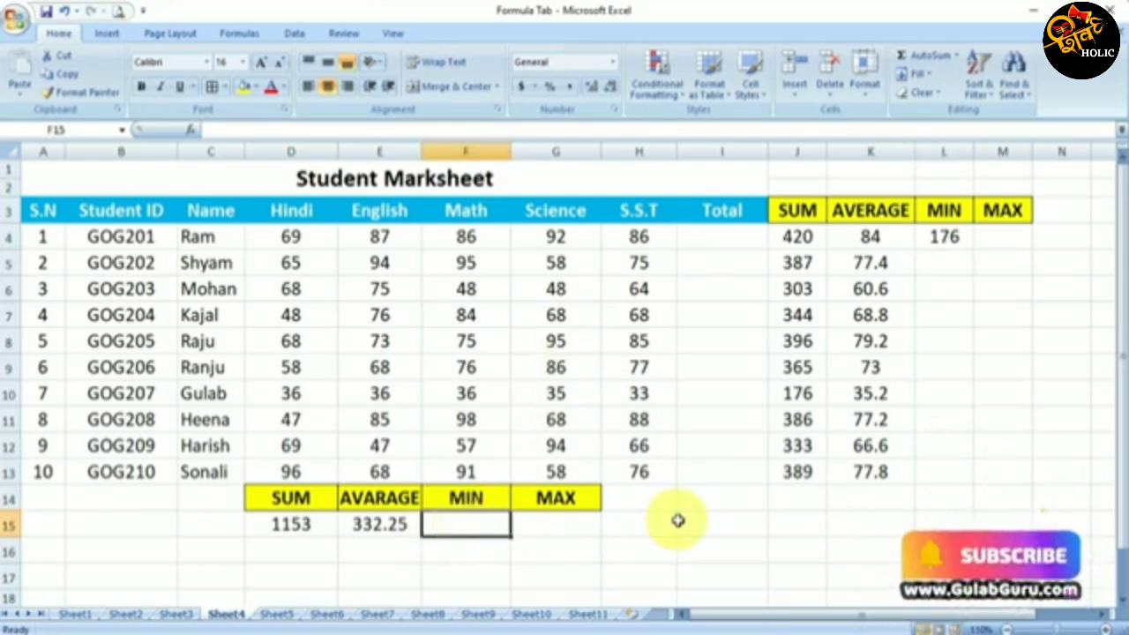
pyautogui.write('=MIN')
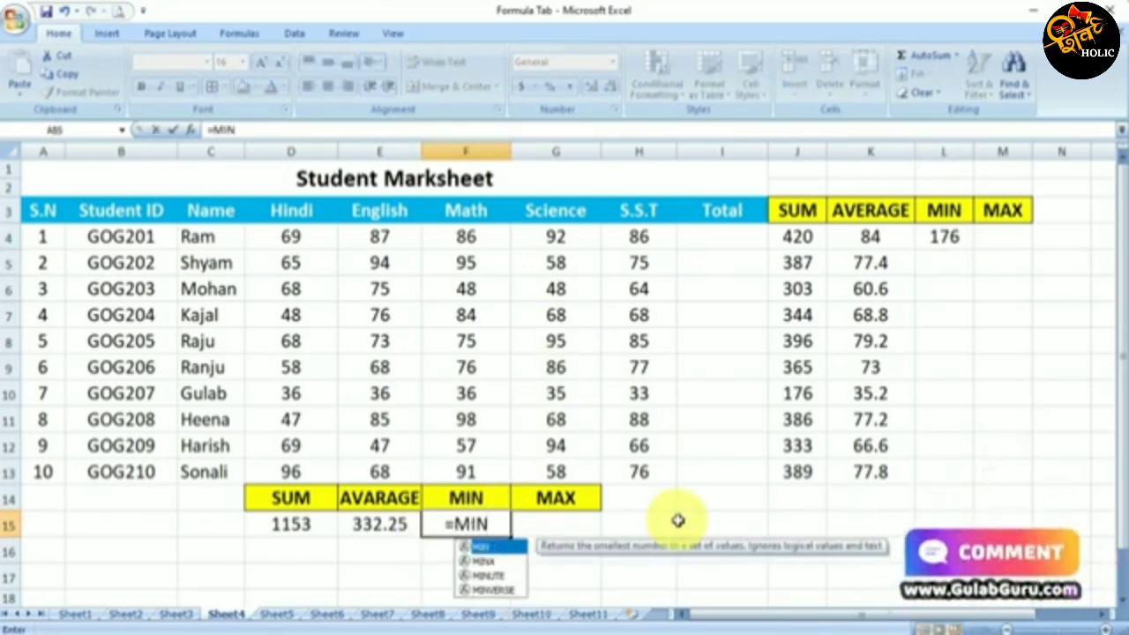
pyautogui.write('(')
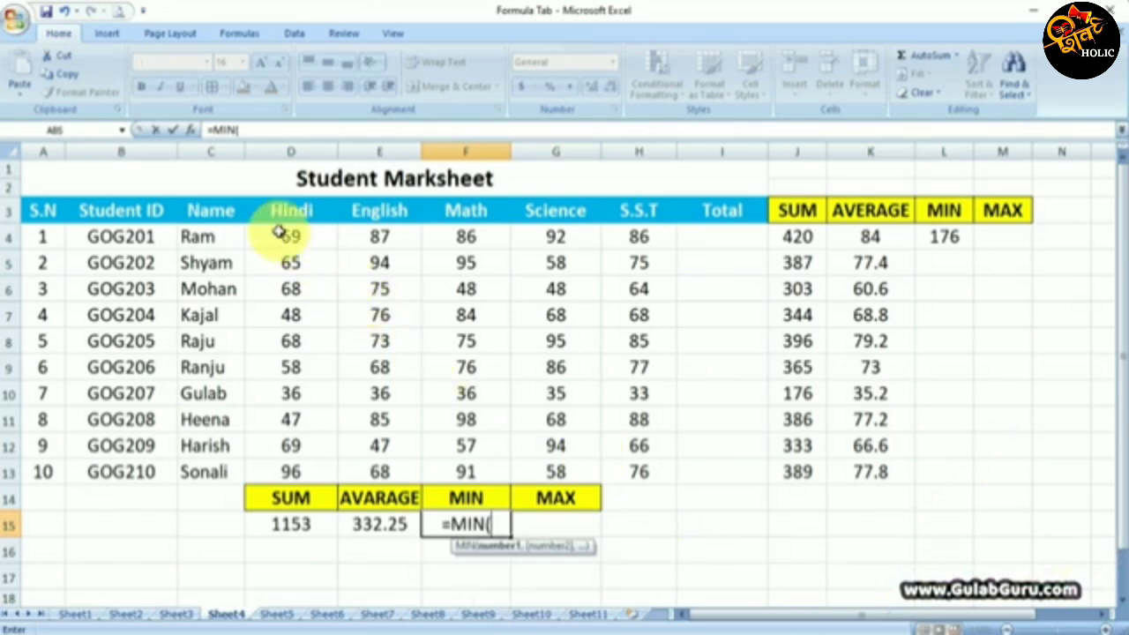
pyautogui.moveTo(287, 232); pyautogui.dragTo(624, 465)
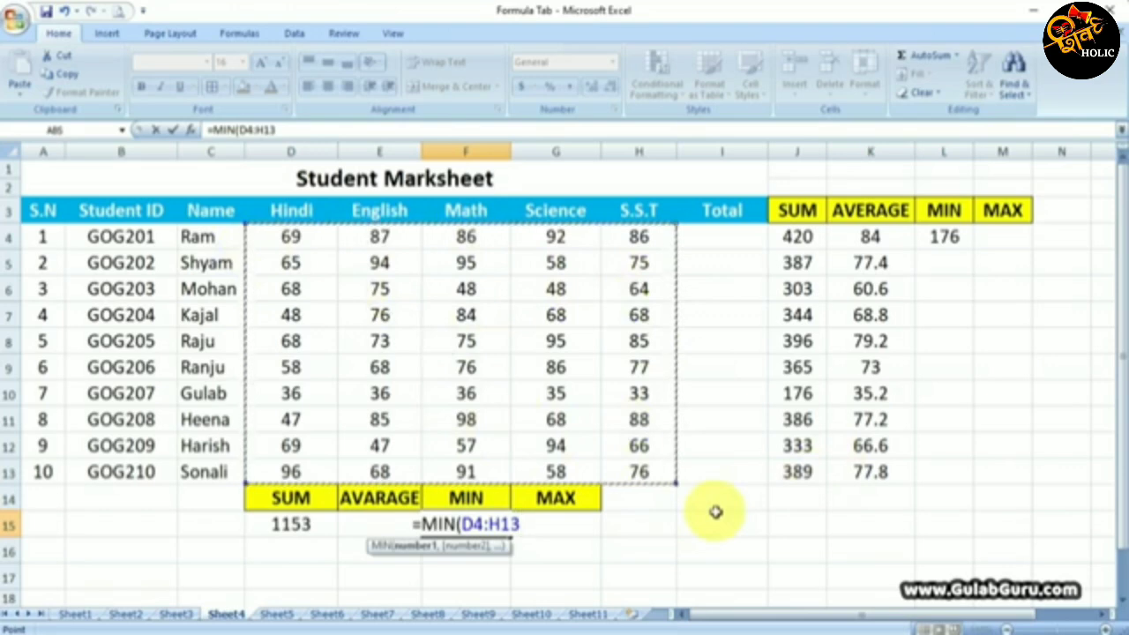
pyautogui.write(')')
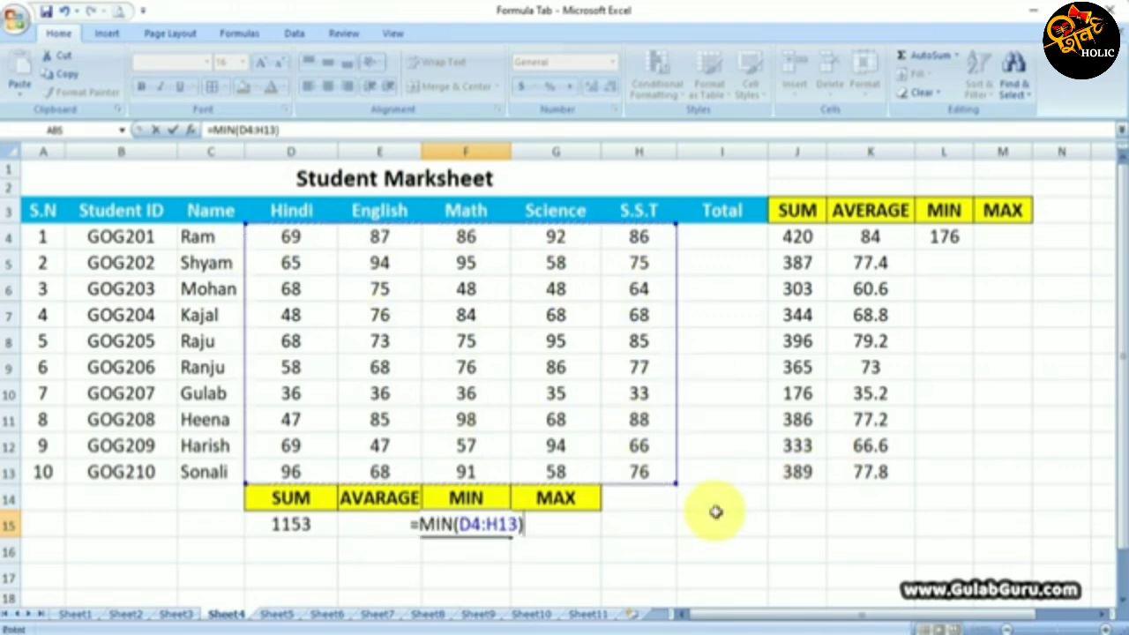
pyautogui.press('Return')
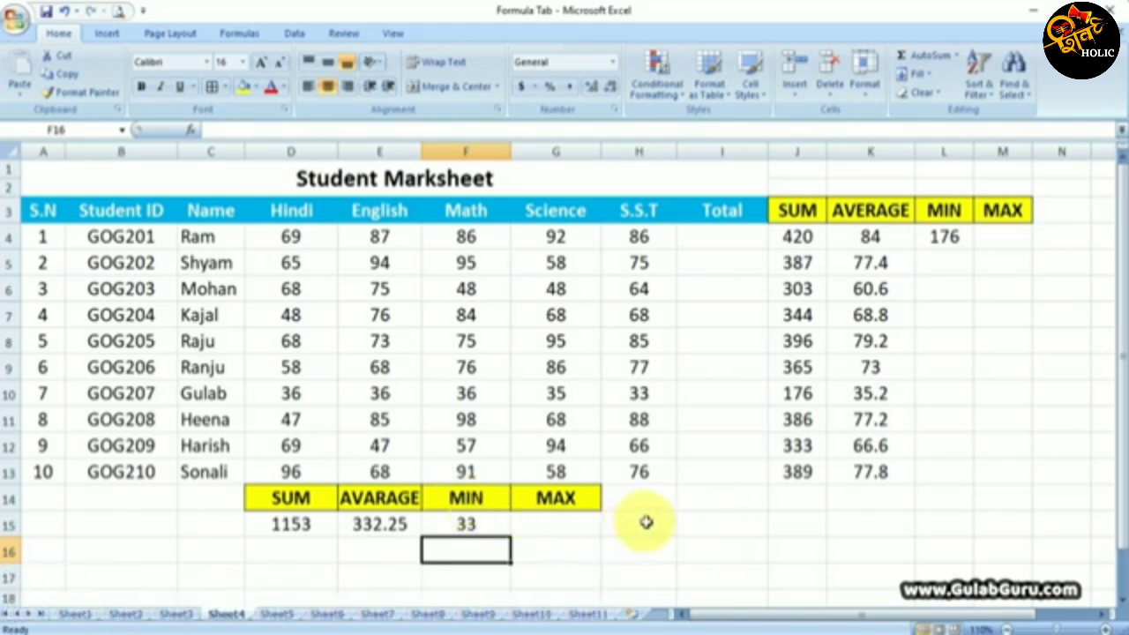
# - Enter the formula =MAX(J4:J13) in cell M4 for the highest student sum, and check it against cell J4
pyautogui.click(1003, 234)
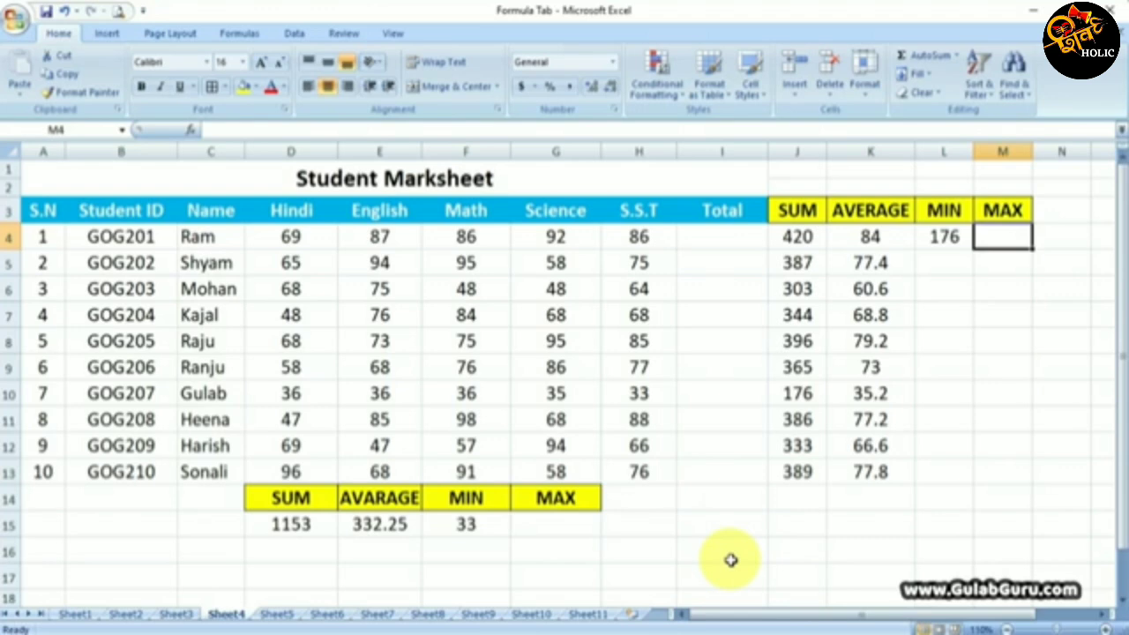
pyautogui.write('=')
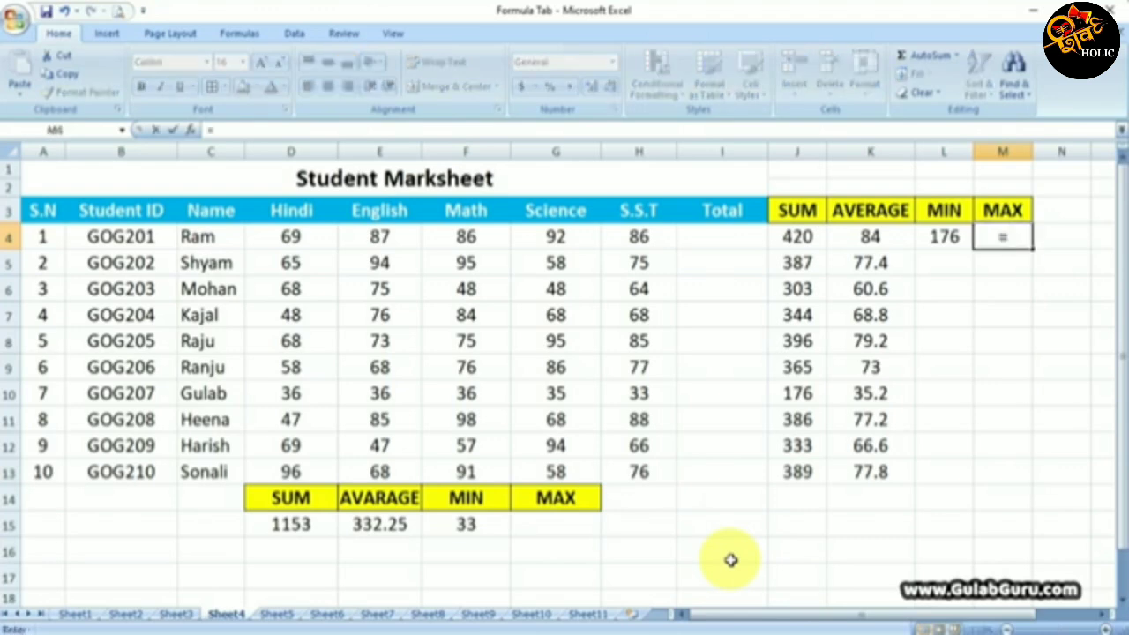
pyautogui.write('MAX')
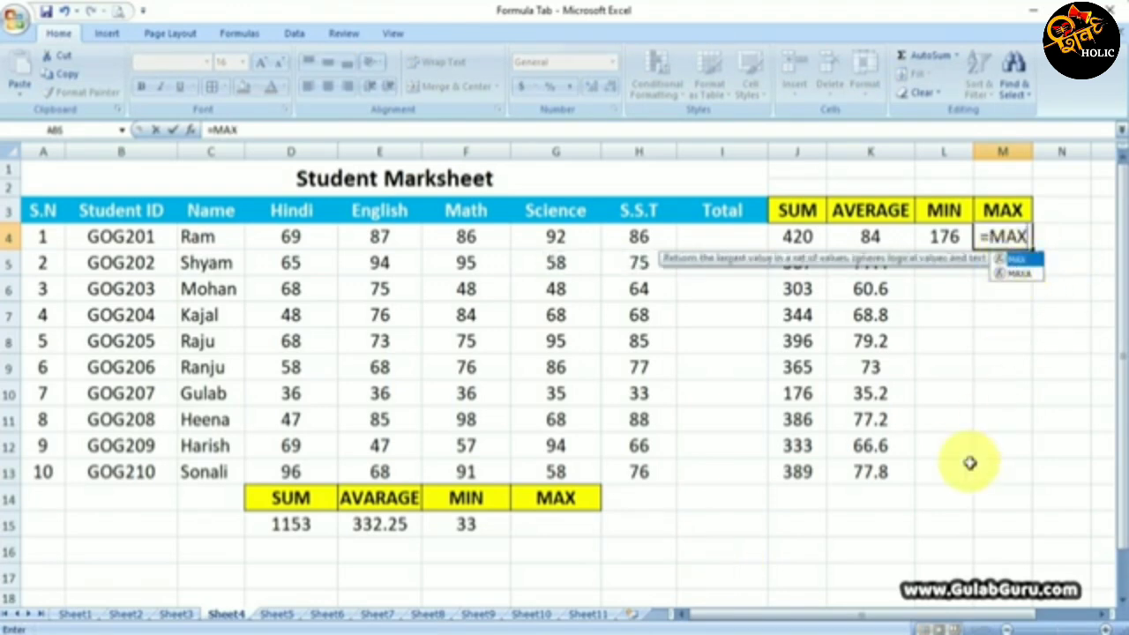
pyautogui.write('(')
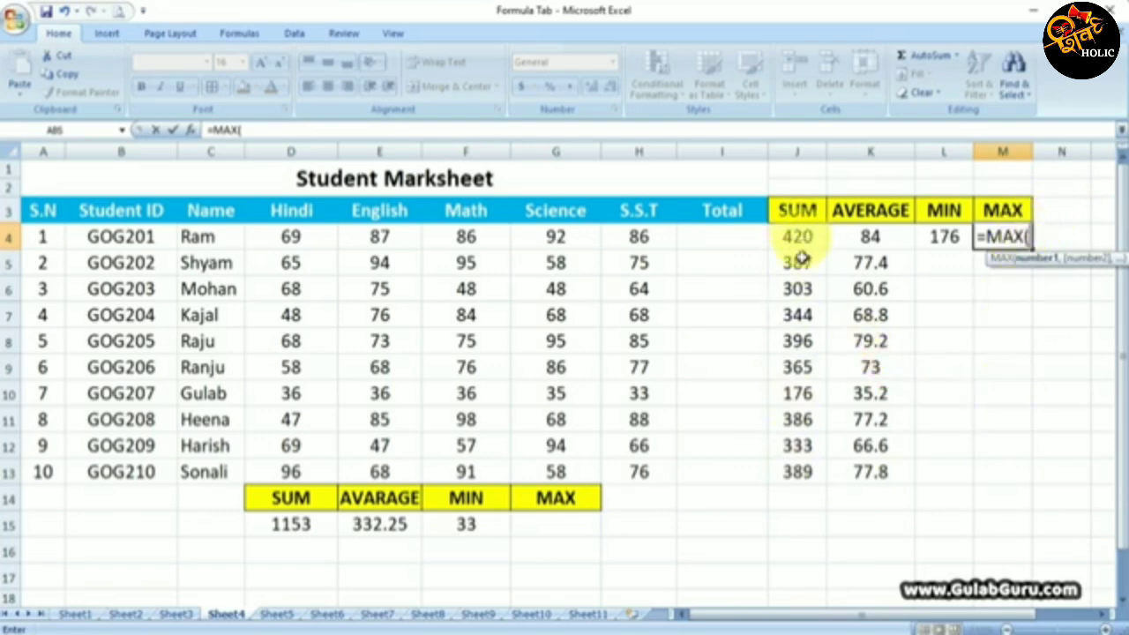
pyautogui.moveTo(798, 236); pyautogui.dragTo(788, 469)
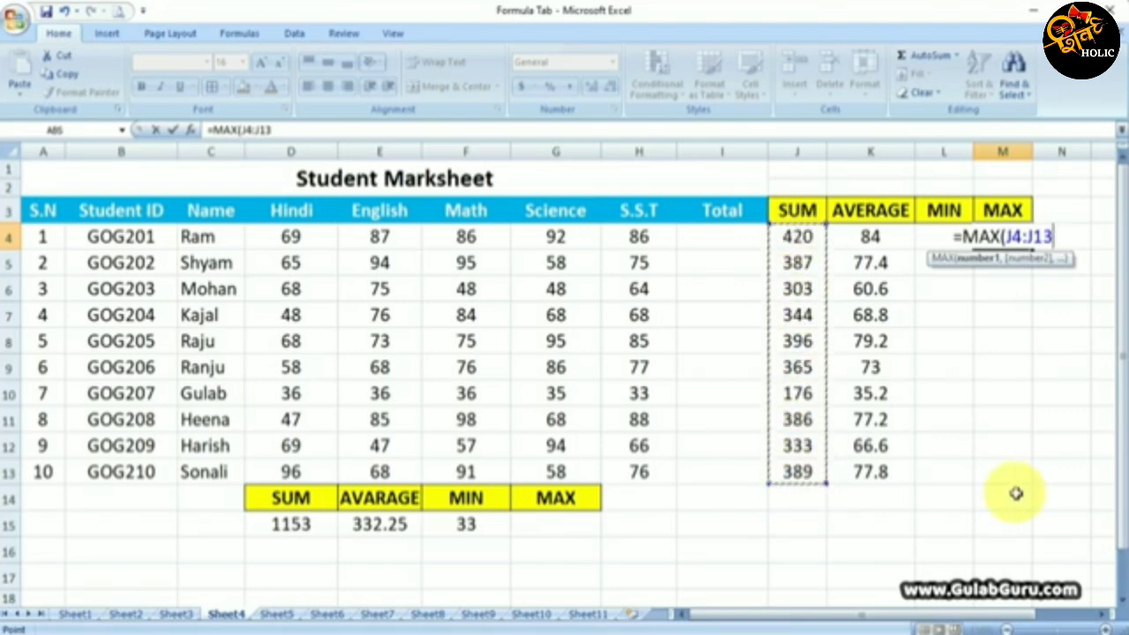
pyautogui.write(')')
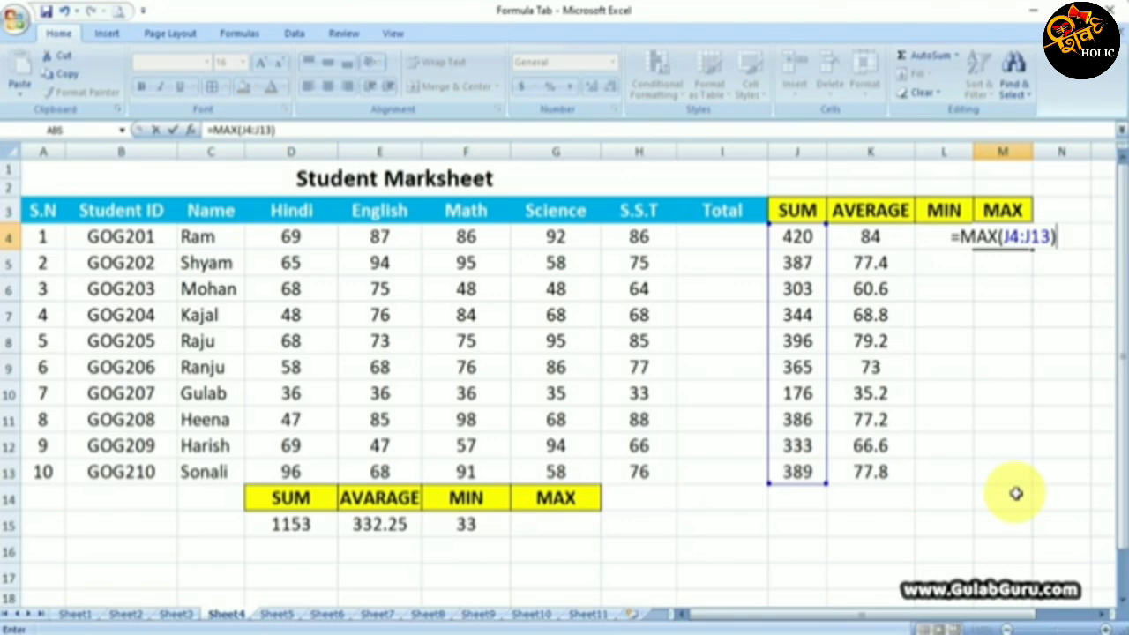
pyautogui.press('Return')
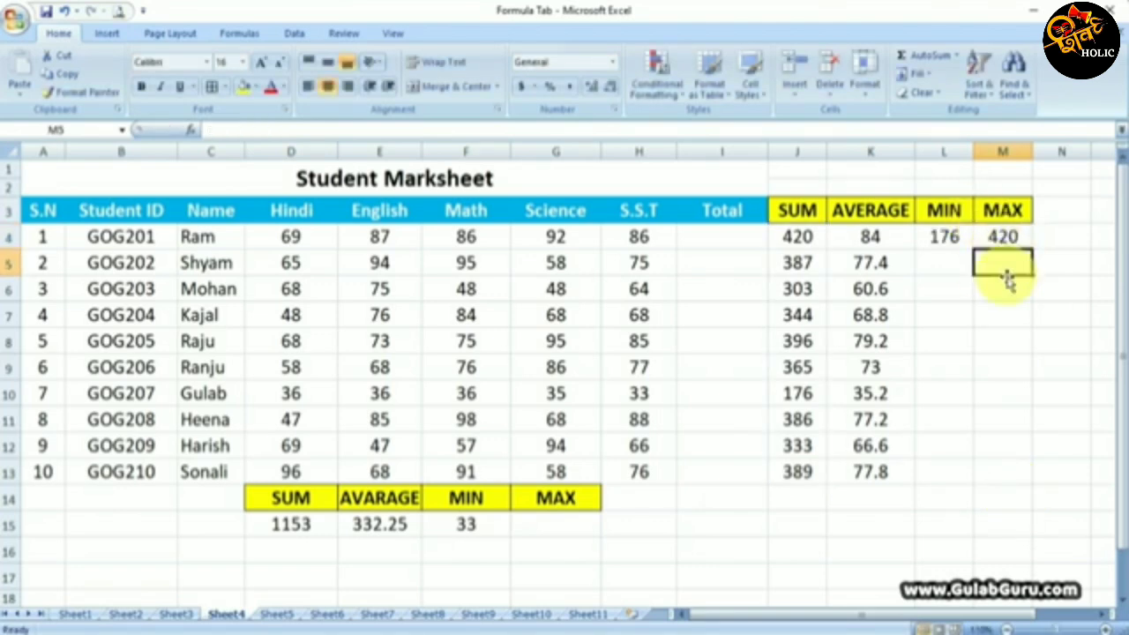
pyautogui.moveTo(797, 236)
pyautogui.mouseDown()
pyautogui.moveTo(797, 468)
pyautogui.moveTo(785, 488)
pyautogui.moveTo(800, 231)
pyautogui.moveTo(804, 240)
pyautogui.mouseUp()
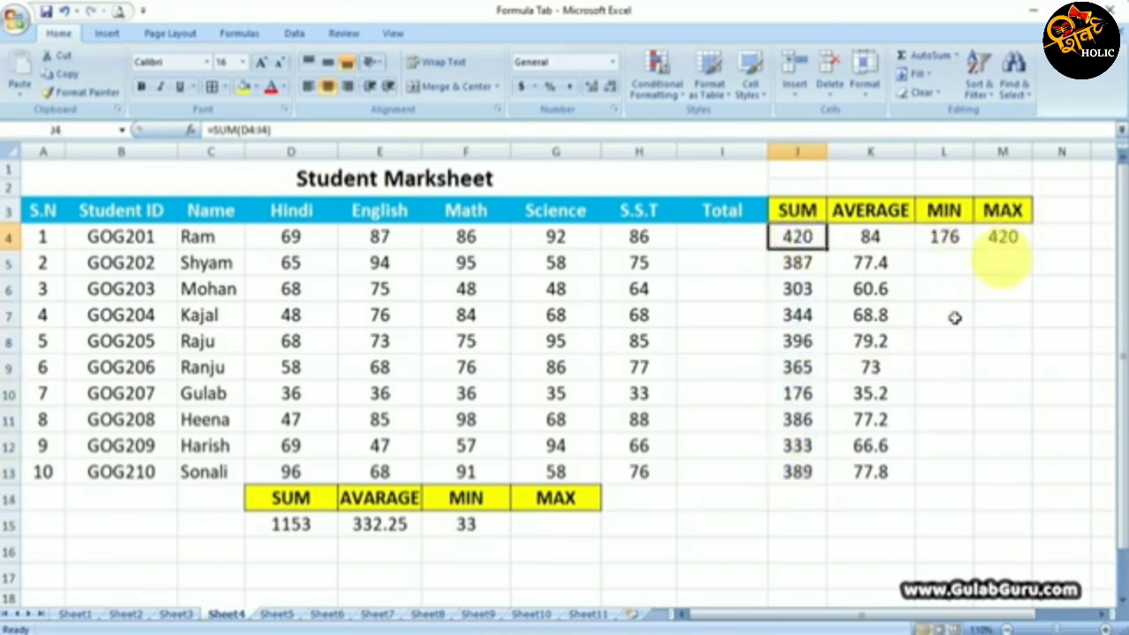
# - Enter the formula =MAX(D4:H13) in cell G15 to find the highest mark across all subjects
pyautogui.moveTo(285, 240); pyautogui.dragTo(607, 473)
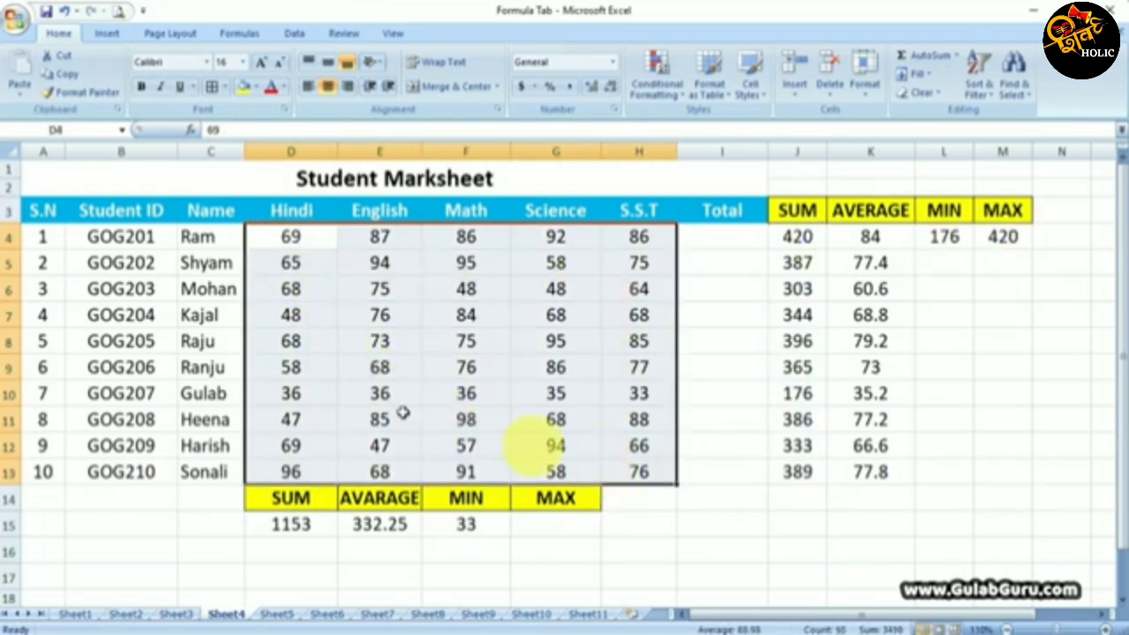
pyautogui.click(554, 524)
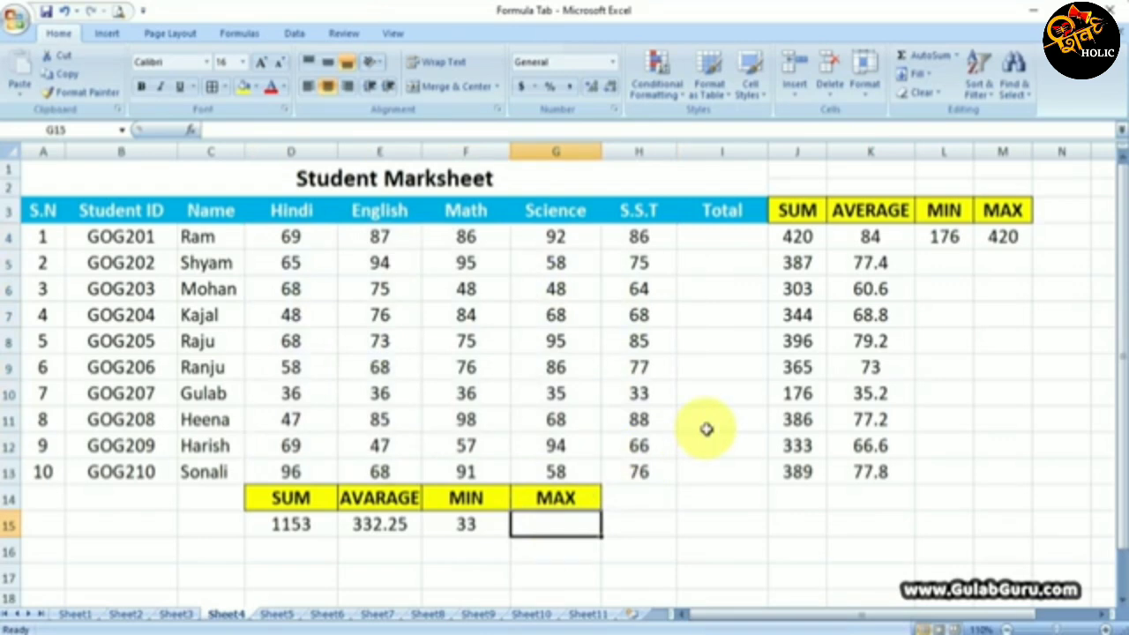
pyautogui.write('=')
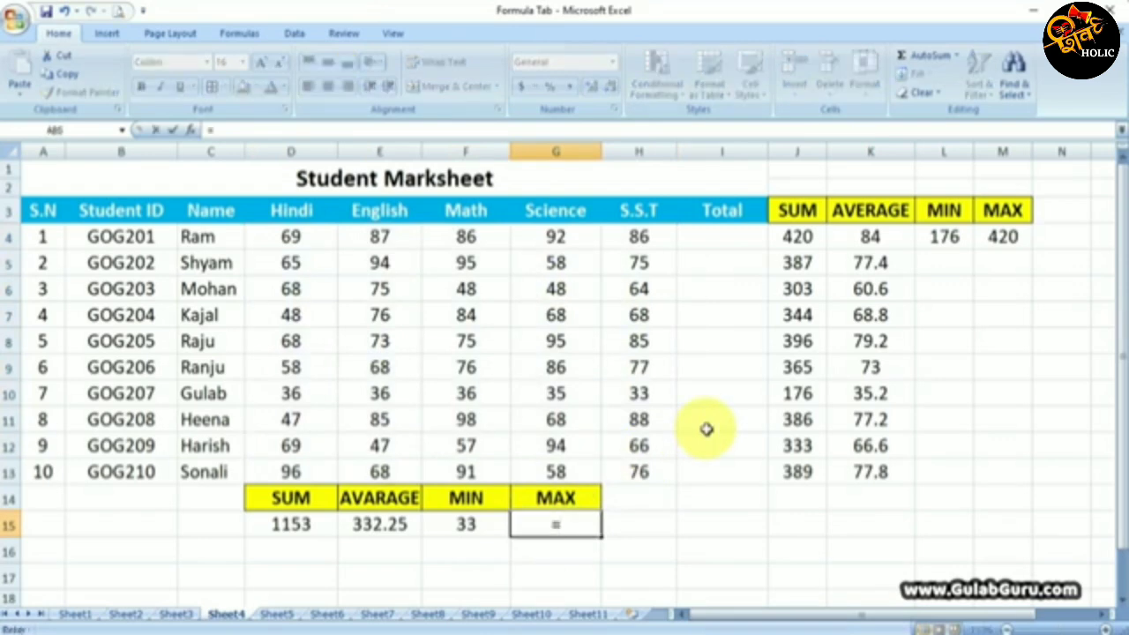
pyautogui.write('MAZ')
pyautogui.press('BackSpace')
pyautogui.write('X')
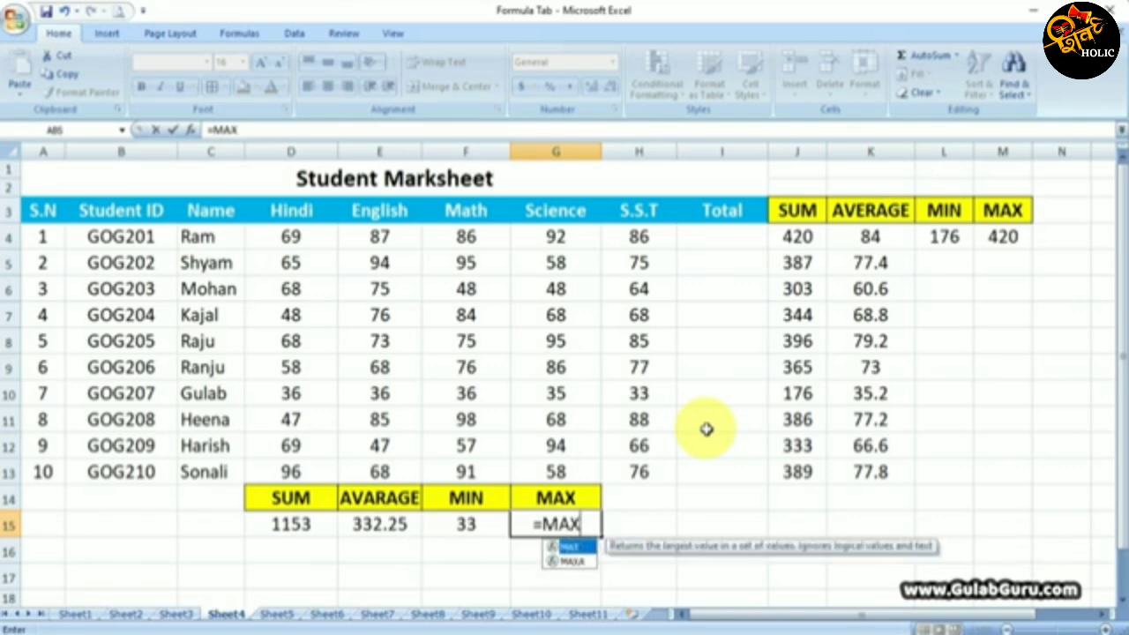
pyautogui.doubleClick(569, 548)
pyautogui.moveTo(293, 236); pyautogui.dragTo(637, 480)
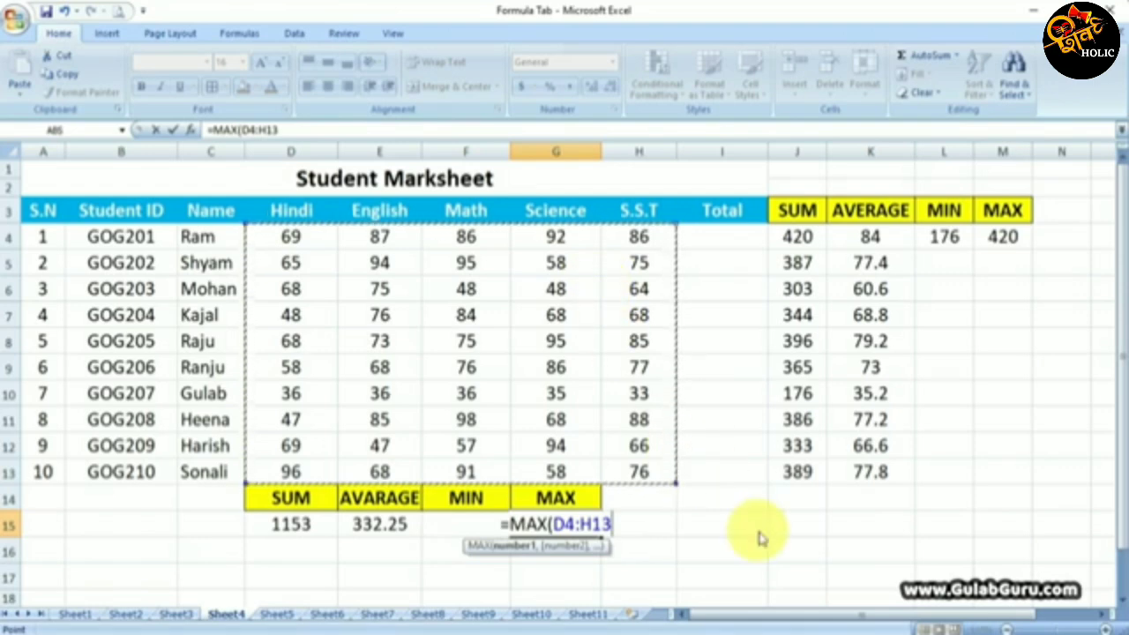
pyautogui.write(')')
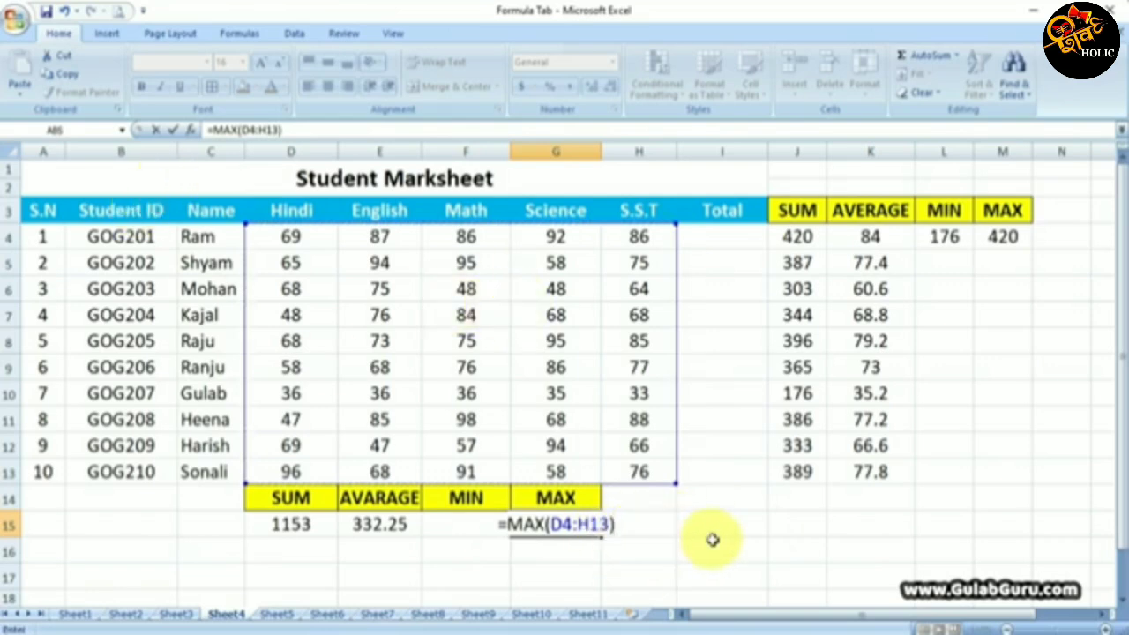
pyautogui.press('Return')
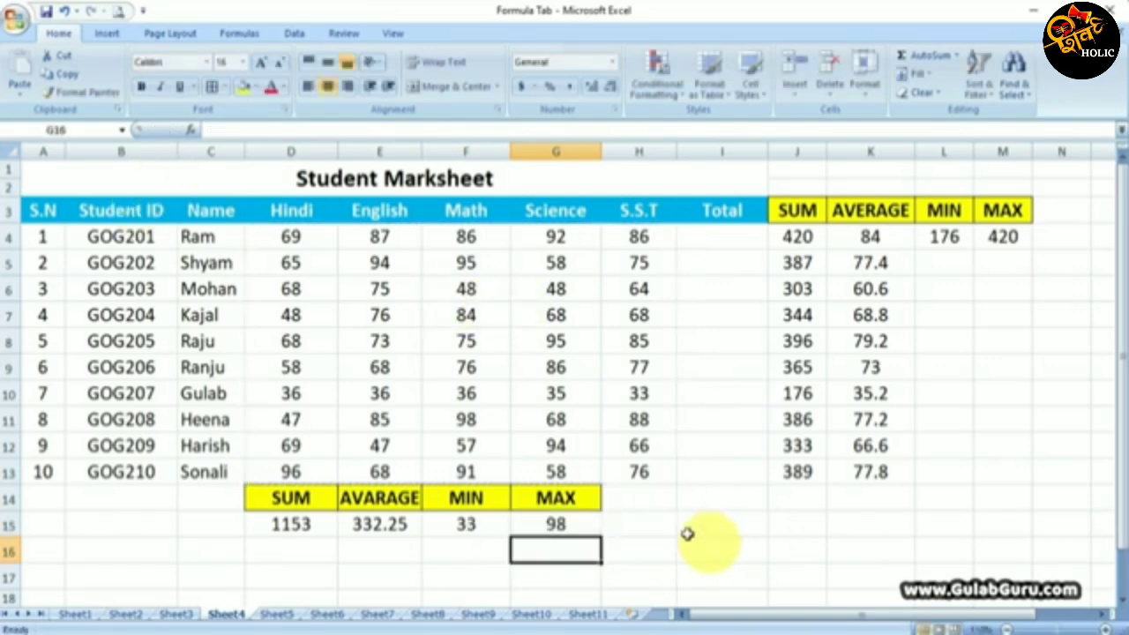
# - Review the marks range D4:H13 and check the MAX formula in cell G15 against it
pyautogui.moveTo(290, 235); pyautogui.dragTo(623, 471)
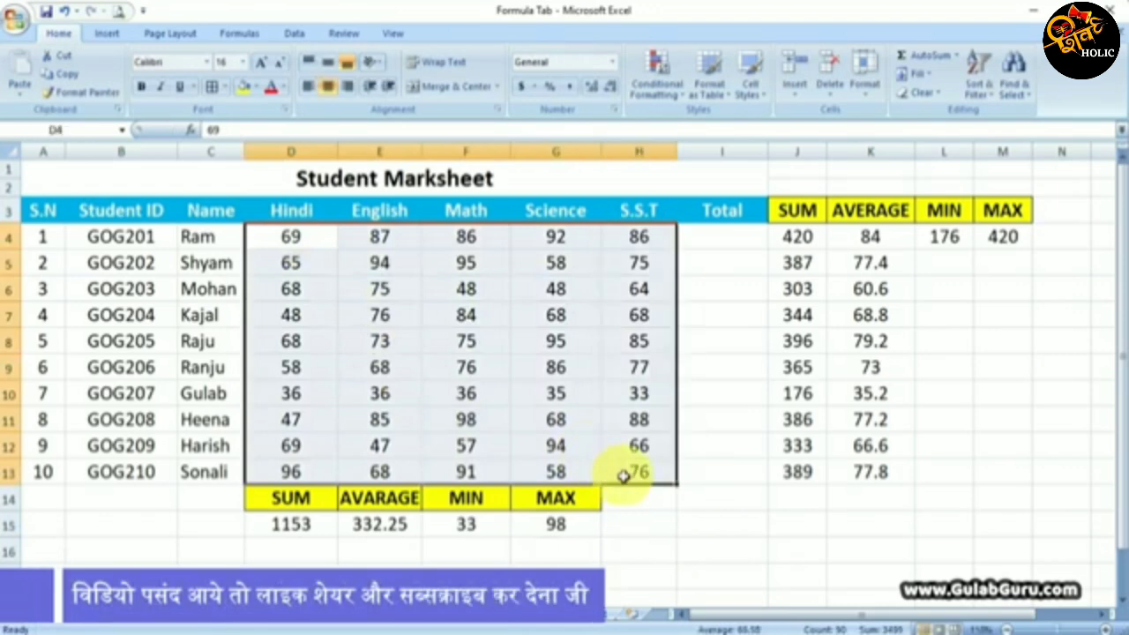
pyautogui.click(721, 524)
pyautogui.click(578, 531)
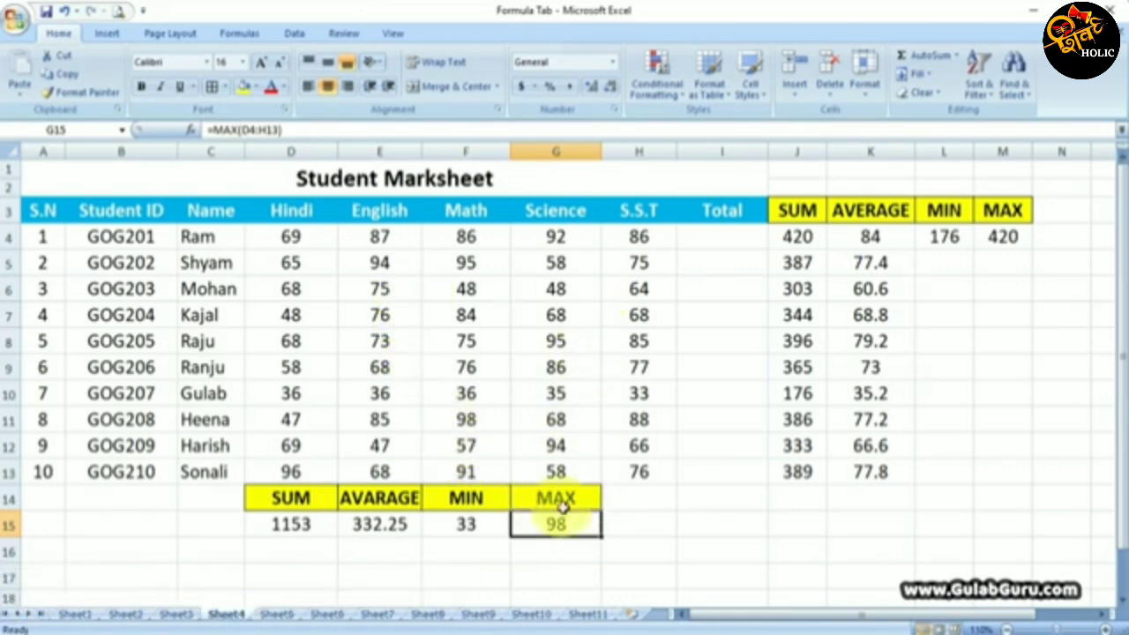
pyautogui.click(711, 521)
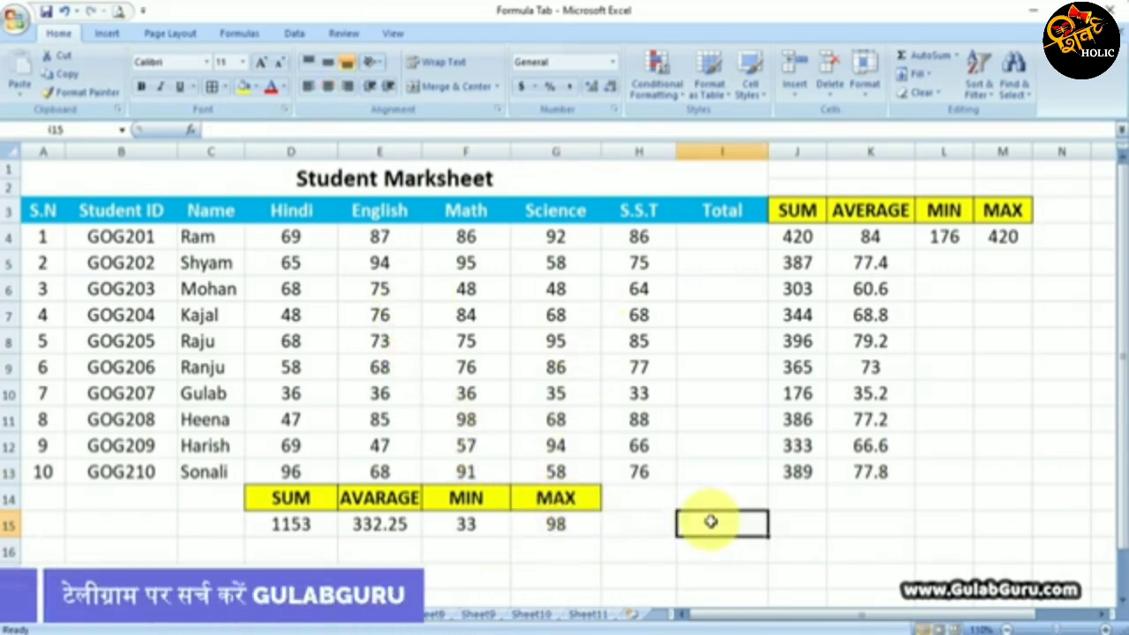